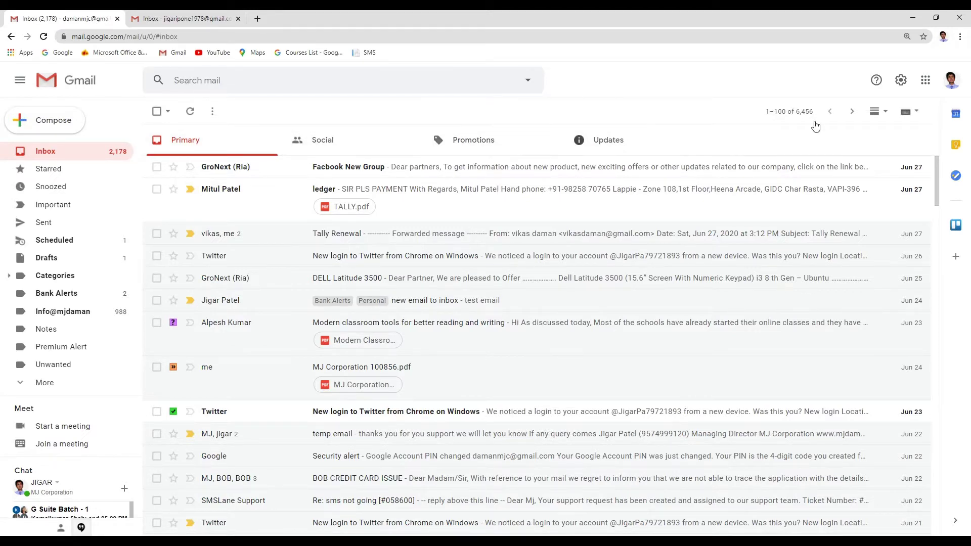
Disable the Social, Promotions and Updates inbox categories in the settings, save the changes, and review the combined inbox.
{"action": "left_click", "coordinate": [902, 81]}
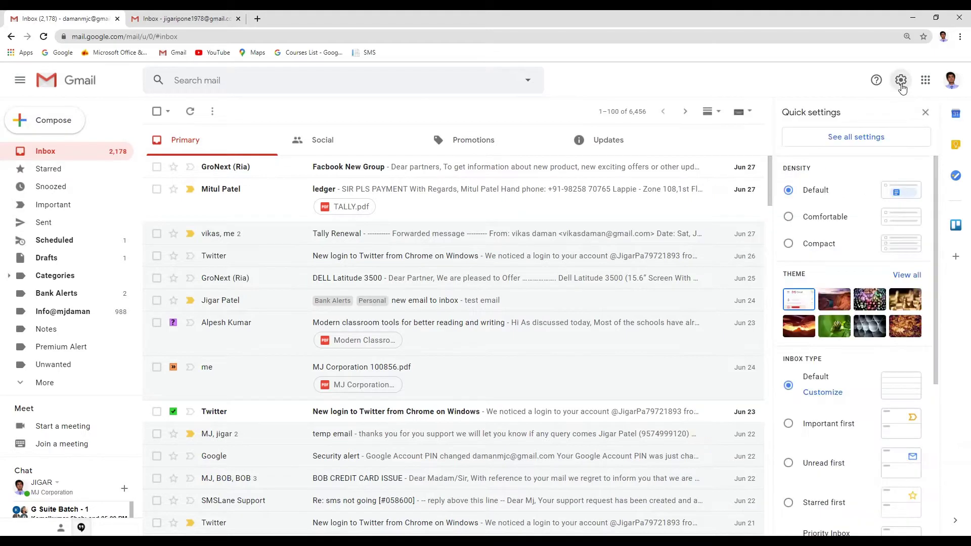
{"action": "left_click", "coordinate": [839, 147]}
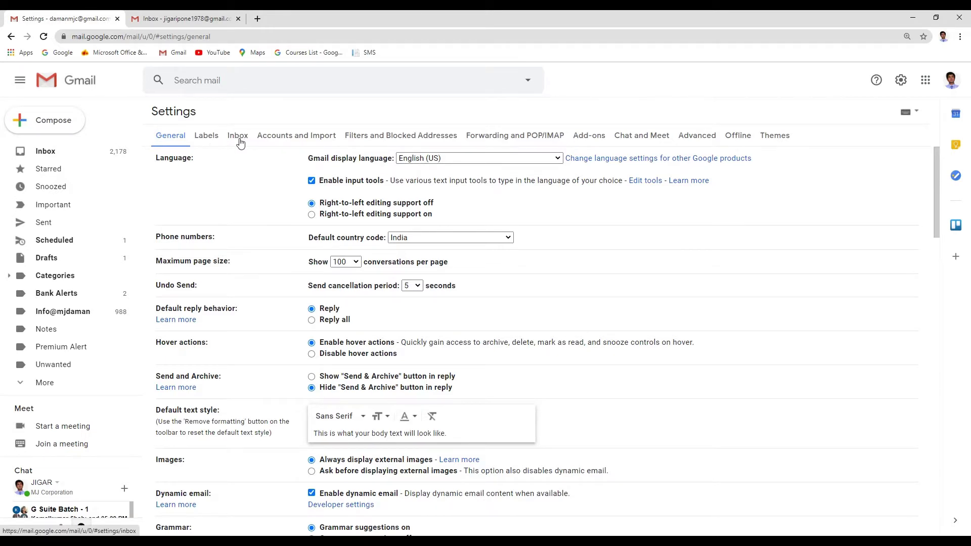
{"action": "left_click", "coordinate": [237, 136]}
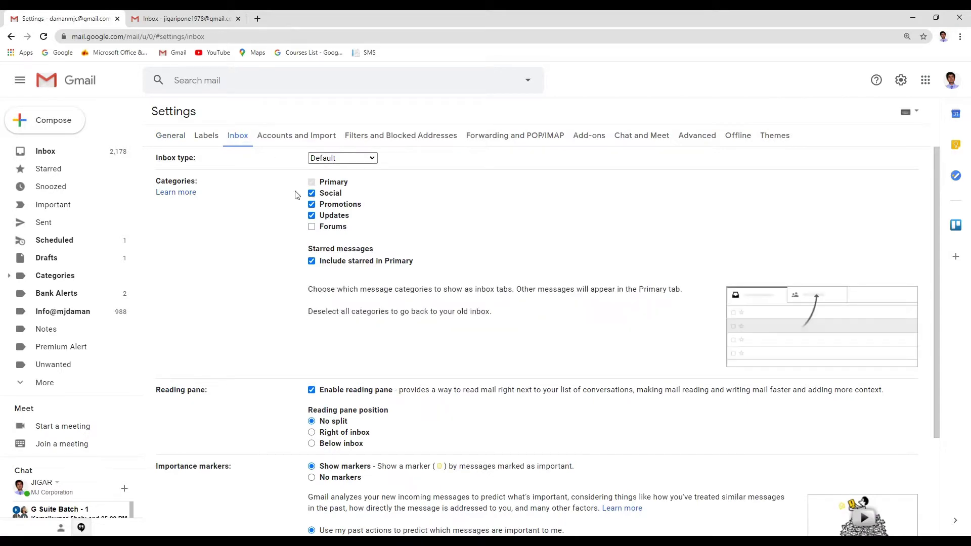
{"action": "left_click", "coordinate": [312, 193]}
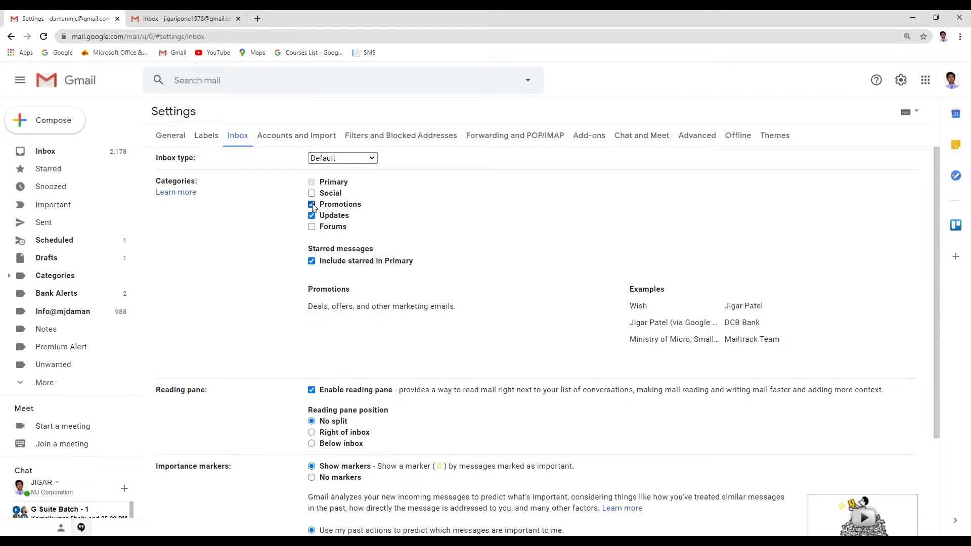
{"action": "left_click", "coordinate": [311, 205]}
{"action": "left_click", "coordinate": [311, 215]}
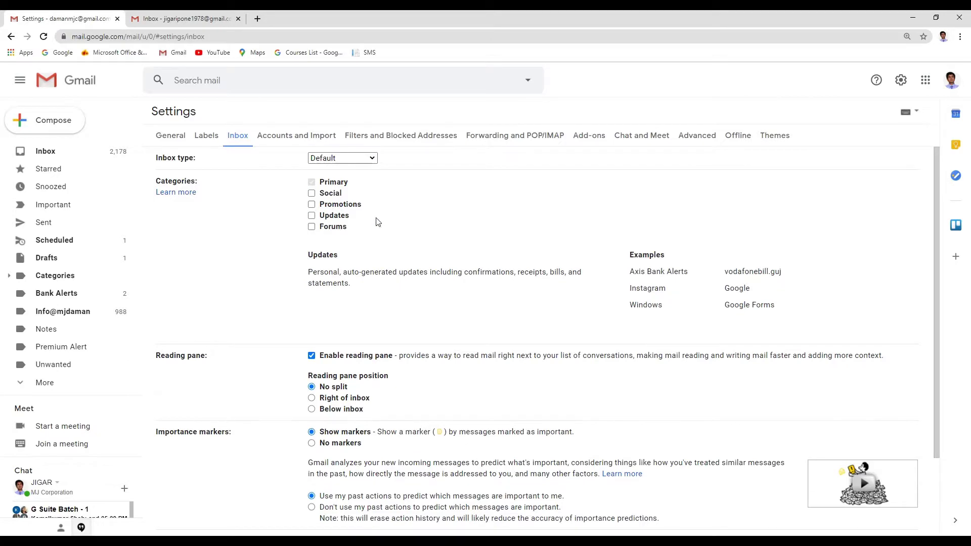
{"action": "scroll", "coordinate": [937, 270], "scroll_direction": "down", "scroll_amount": 2}
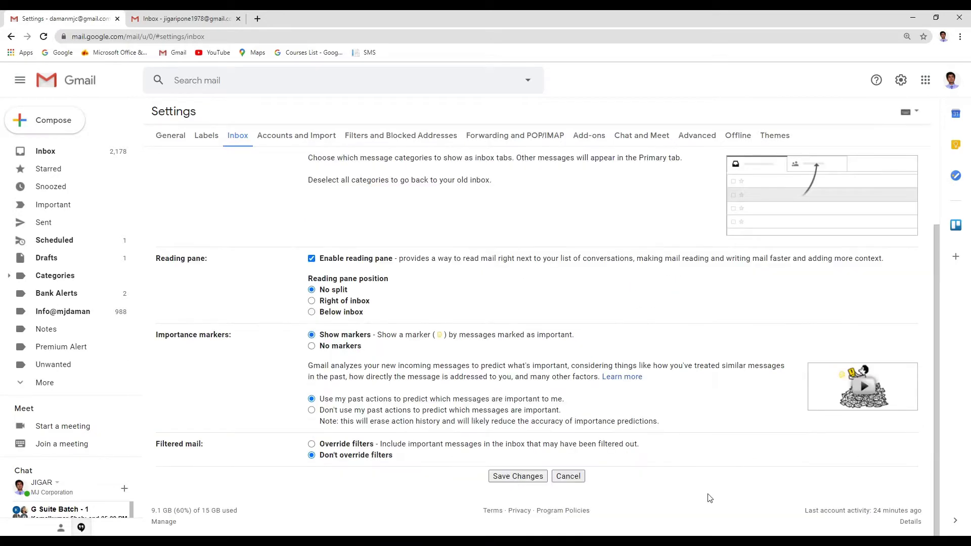
{"action": "left_click", "coordinate": [514, 478]}
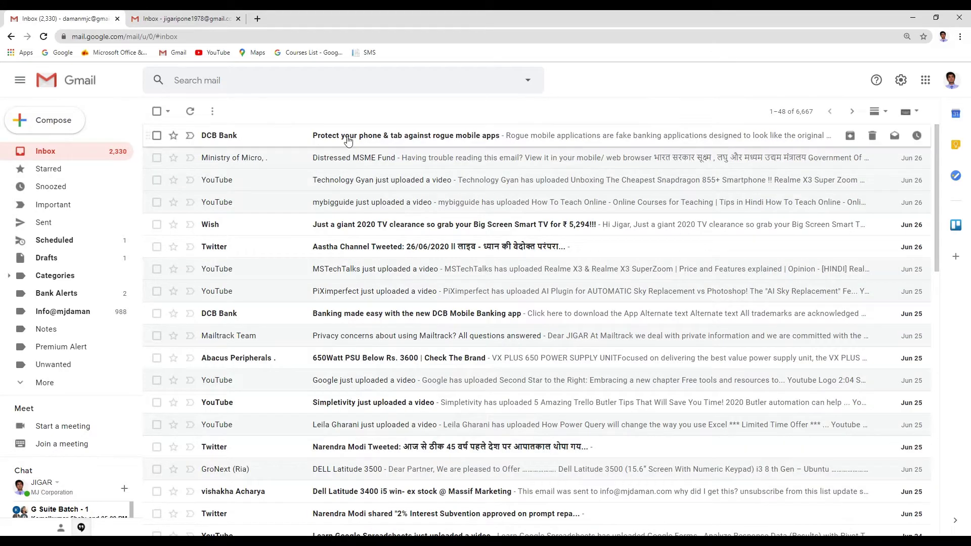
{"action": "scroll", "coordinate": [354, 177], "scroll_direction": "down", "scroll_amount": 1}
{"action": "scroll", "coordinate": [363, 218], "scroll_direction": "down", "scroll_amount": 2}
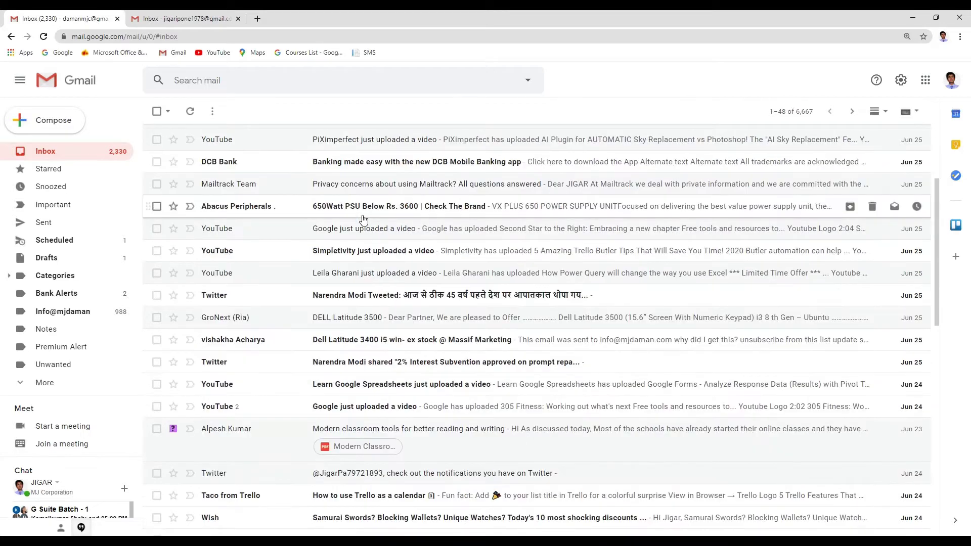
{"action": "scroll", "coordinate": [363, 221], "scroll_direction": "down", "scroll_amount": 2}
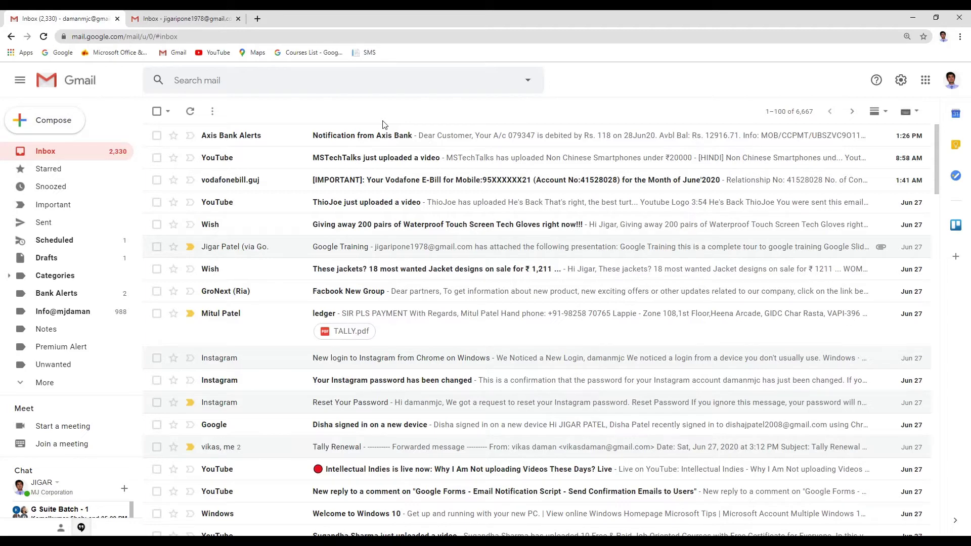
Re-enable the Social, Promotions and Updates inbox categories in the settings and save the changes.
{"action": "left_click", "coordinate": [901, 80]}
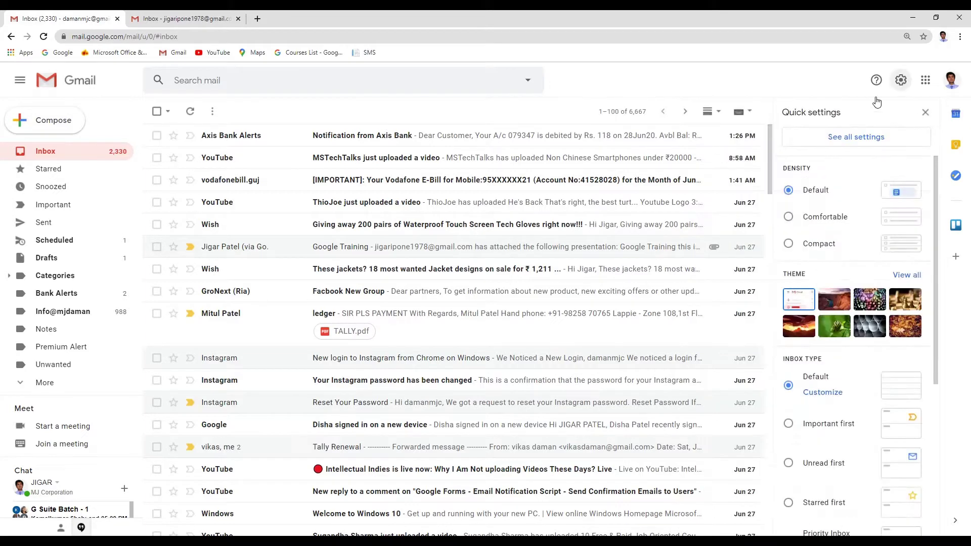
{"action": "left_click", "coordinate": [830, 137]}
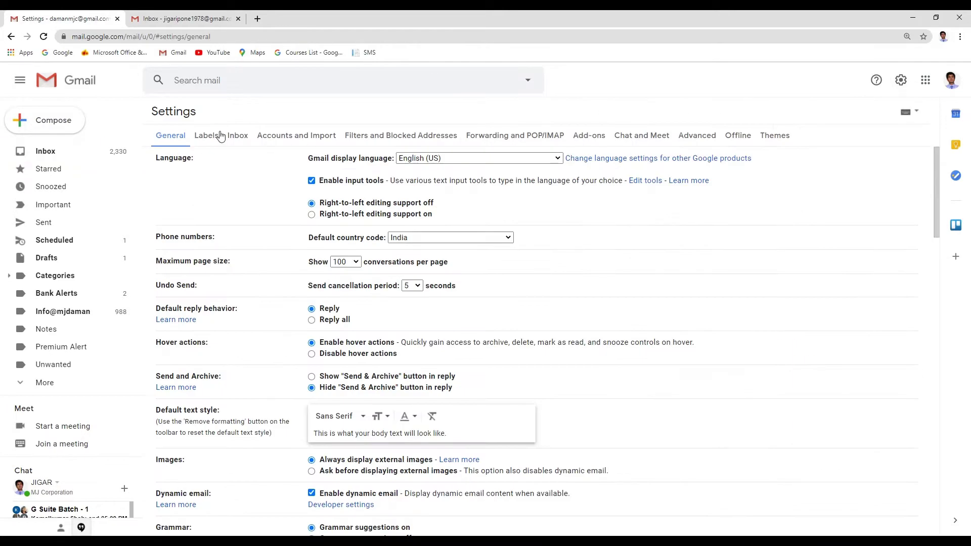
{"action": "left_click", "coordinate": [237, 136]}
{"action": "left_click", "coordinate": [312, 193]}
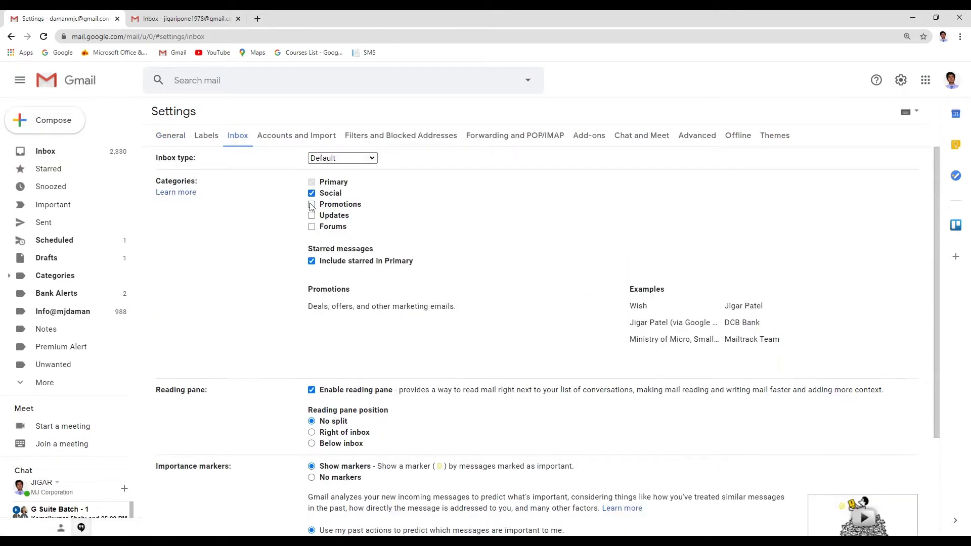
{"action": "left_click", "coordinate": [312, 204]}
{"action": "left_click", "coordinate": [311, 215]}
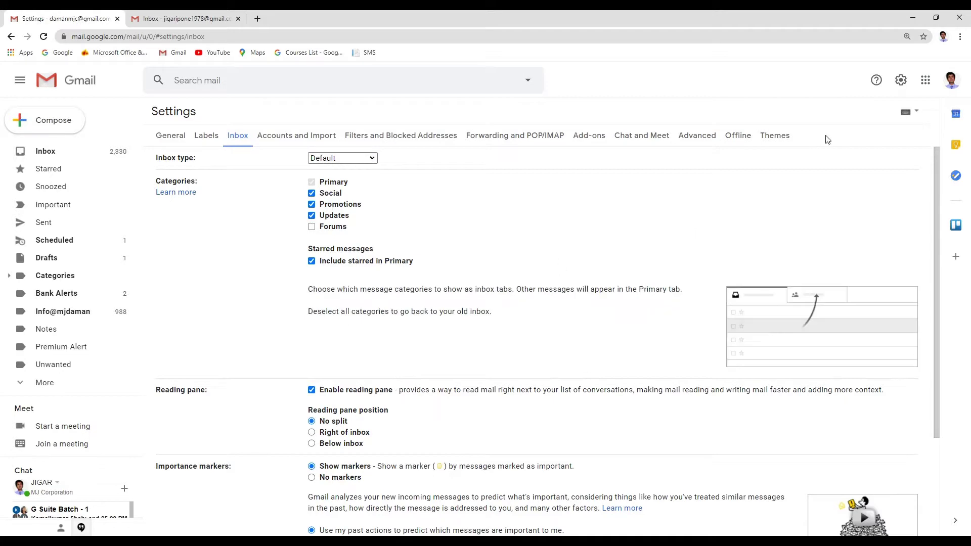
{"action": "left_click_drag", "start_coordinate": [935, 287], "coordinate": [936, 291]}
{"action": "scroll", "coordinate": [936, 291], "scroll_direction": "down", "scroll_amount": 3}
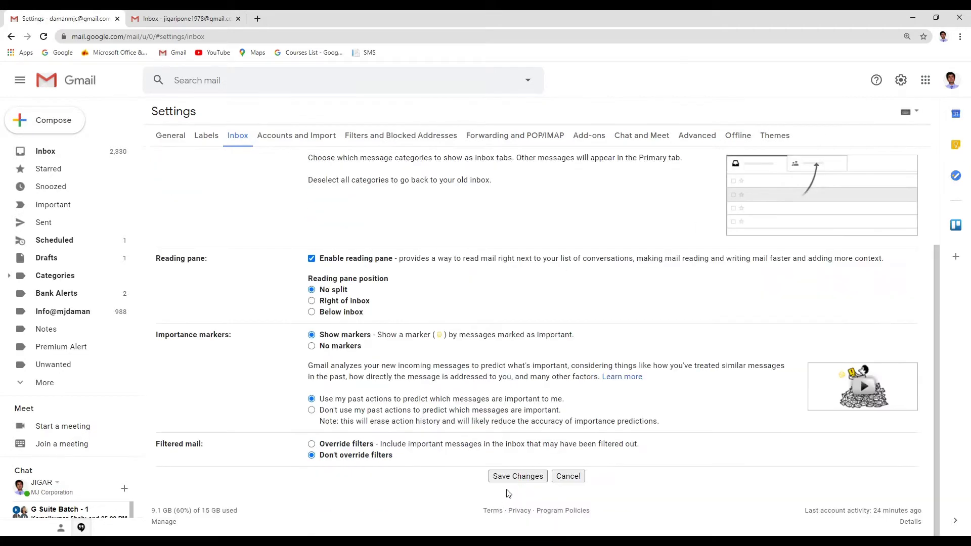
{"action": "left_click", "coordinate": [517, 476]}
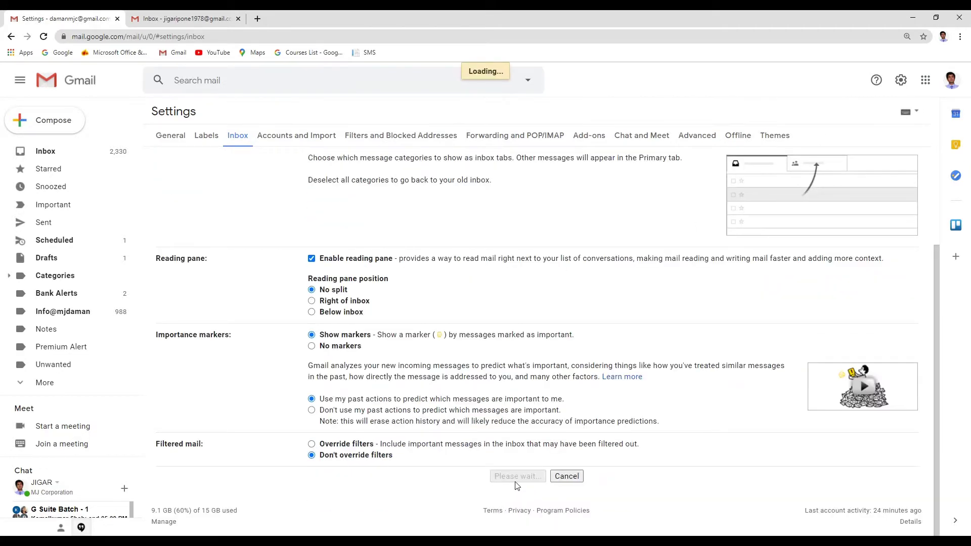
Examine which messages are sorted into the Social, Promotions, Updates and Primary inbox categories, ending on Primary.
{"action": "left_click", "coordinate": [407, 148]}
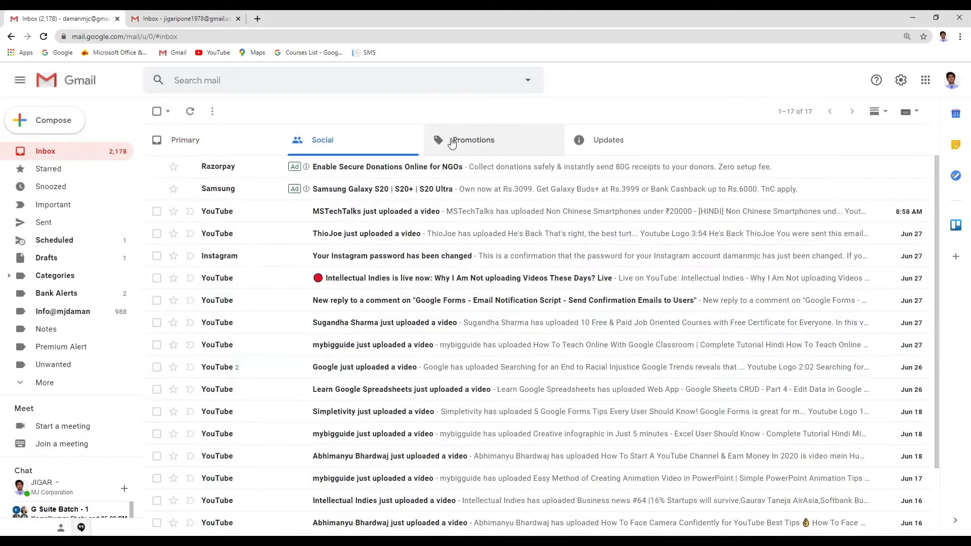
{"action": "left_click", "coordinate": [451, 144]}
{"action": "left_click", "coordinate": [600, 147]}
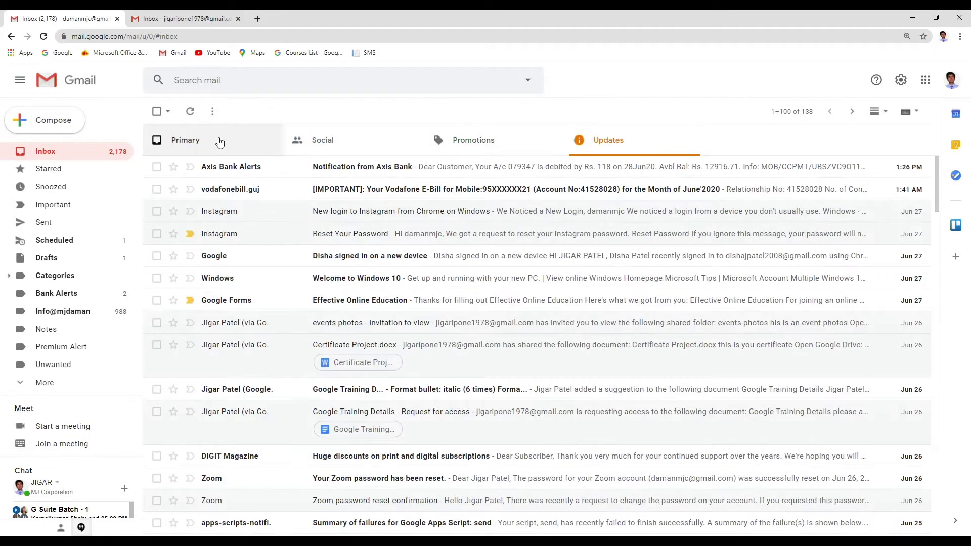
{"action": "left_click", "coordinate": [220, 142]}
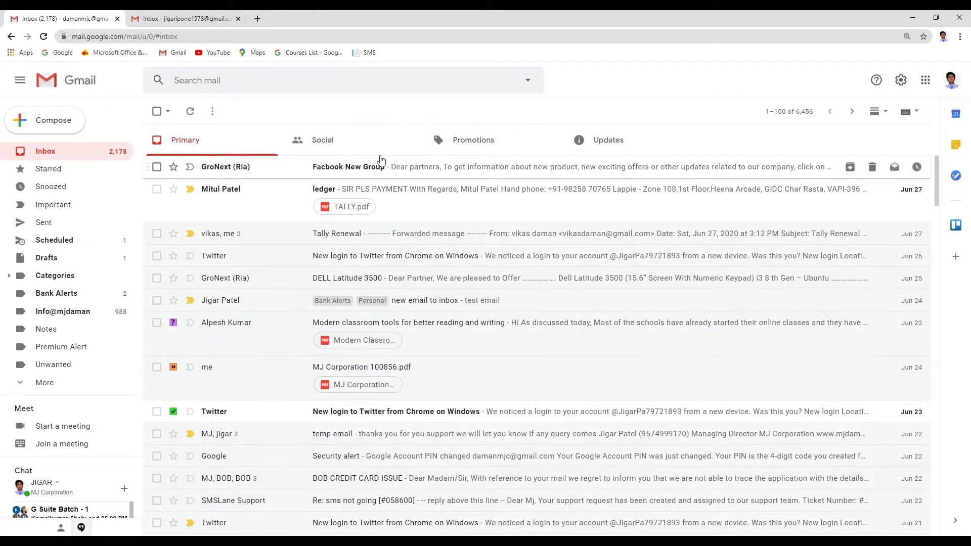
{"action": "left_click", "coordinate": [479, 149]}
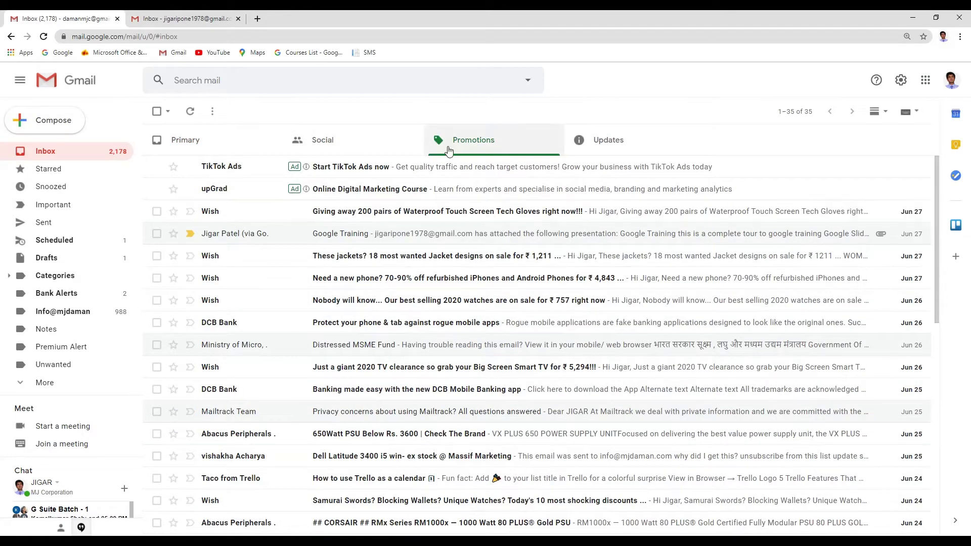
{"action": "left_click", "coordinate": [347, 149]}
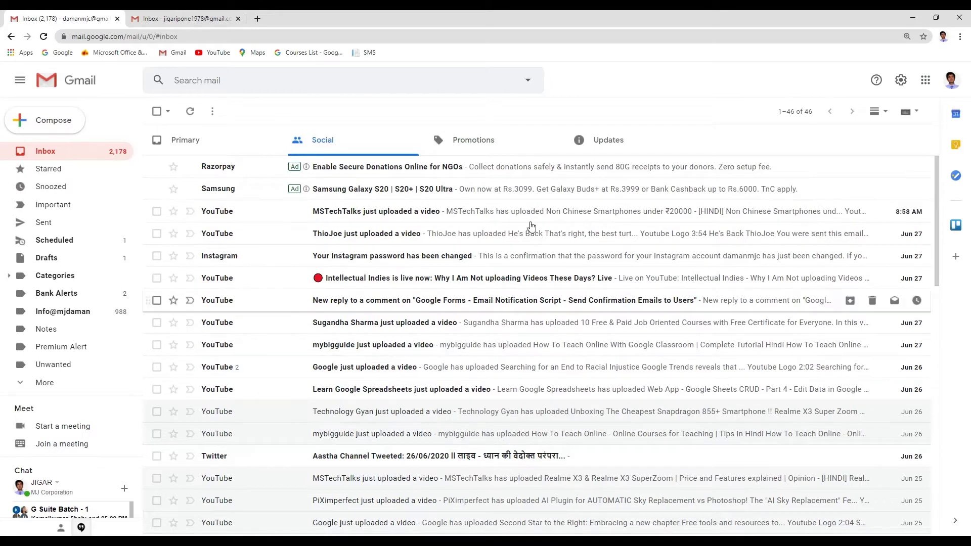
{"action": "left_click", "coordinate": [486, 144]}
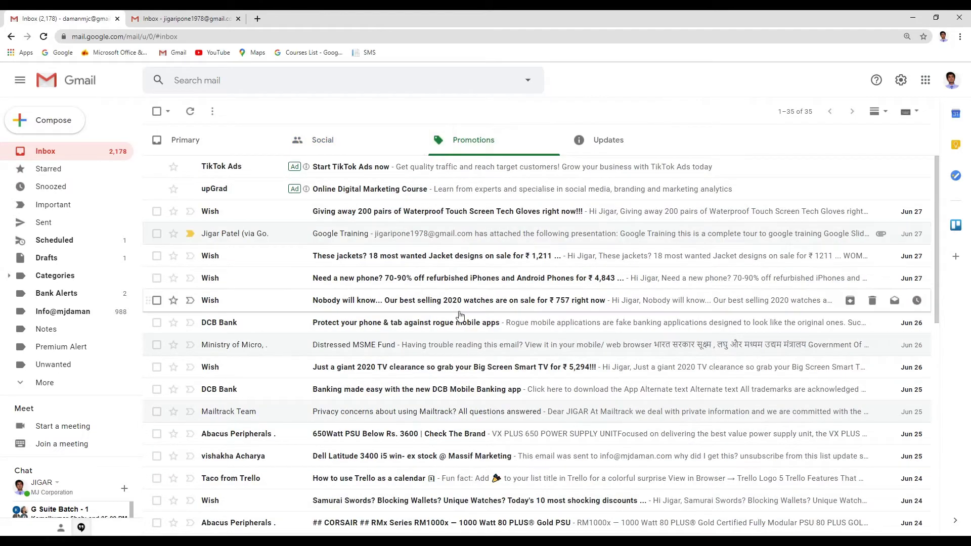
{"action": "scroll", "coordinate": [459, 315], "scroll_direction": "down", "scroll_amount": 3}
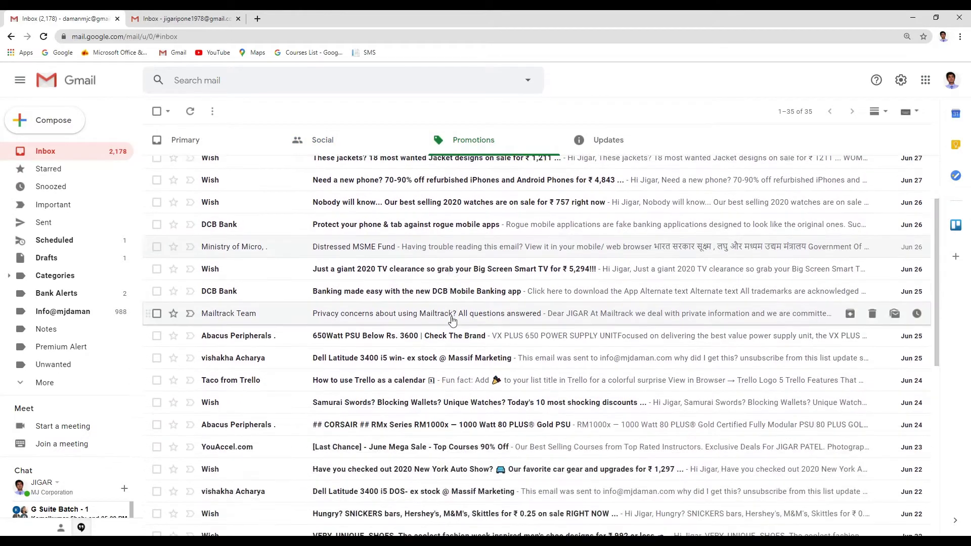
{"action": "scroll", "coordinate": [452, 320], "scroll_direction": "up", "scroll_amount": 3}
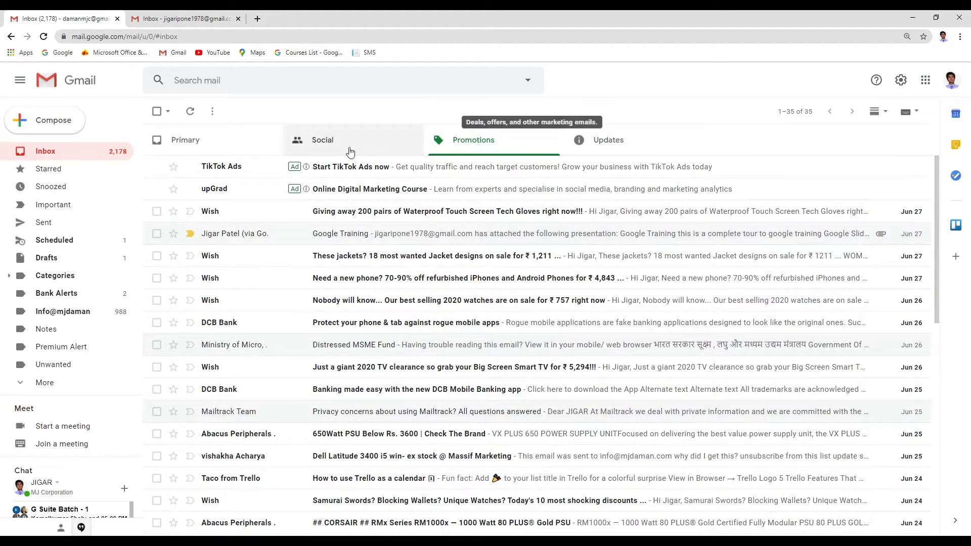
{"action": "left_click", "coordinate": [253, 150]}
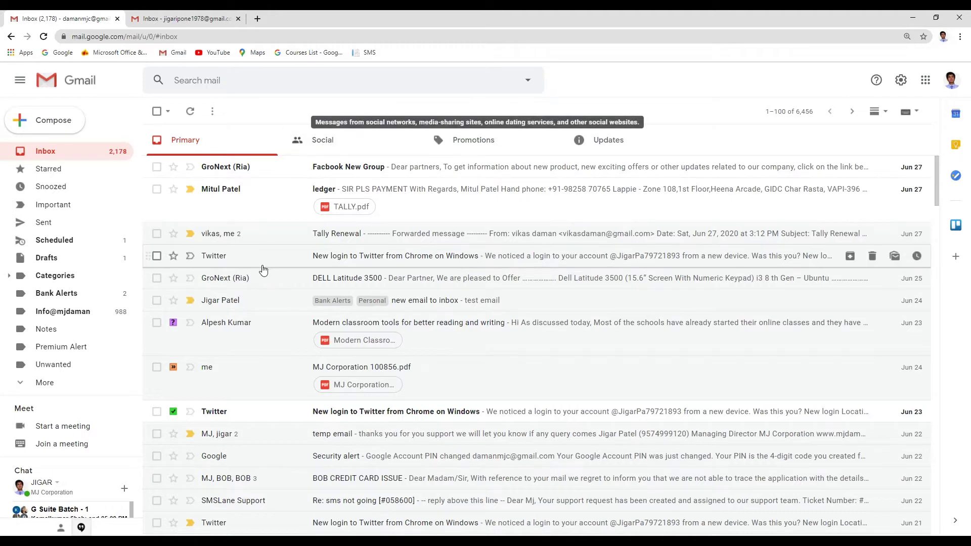
{"action": "mouse_move", "coordinate": [228, 306]}
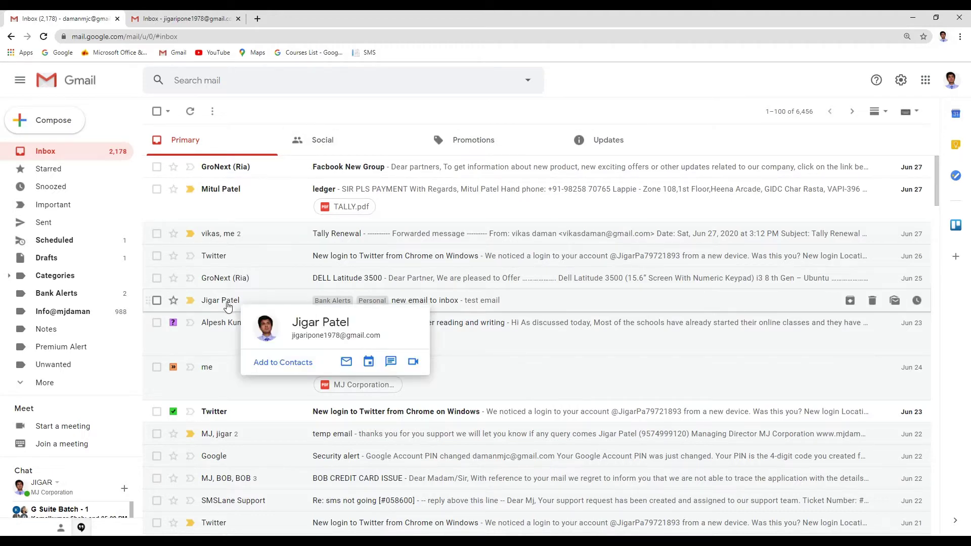
{"action": "left_click", "coordinate": [329, 148]}
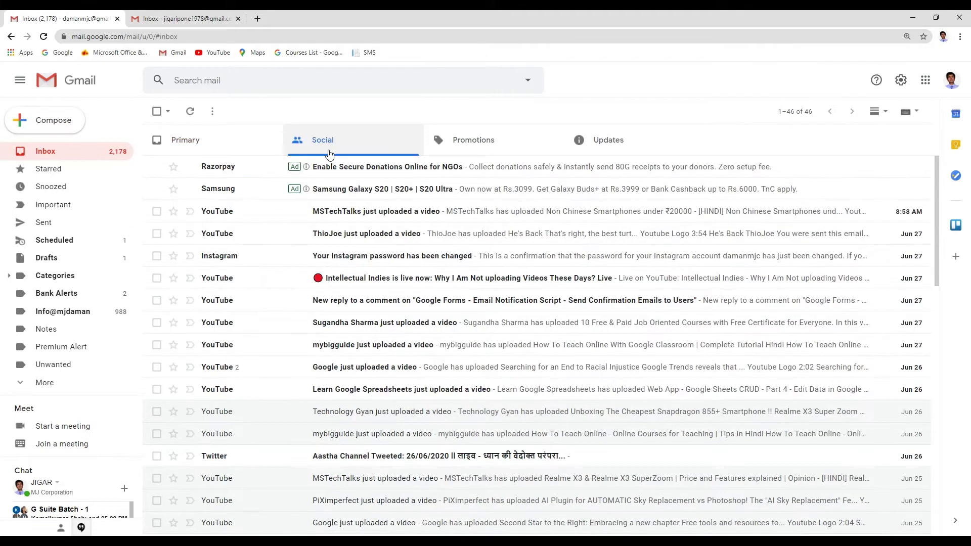
{"action": "left_click", "coordinate": [211, 152]}
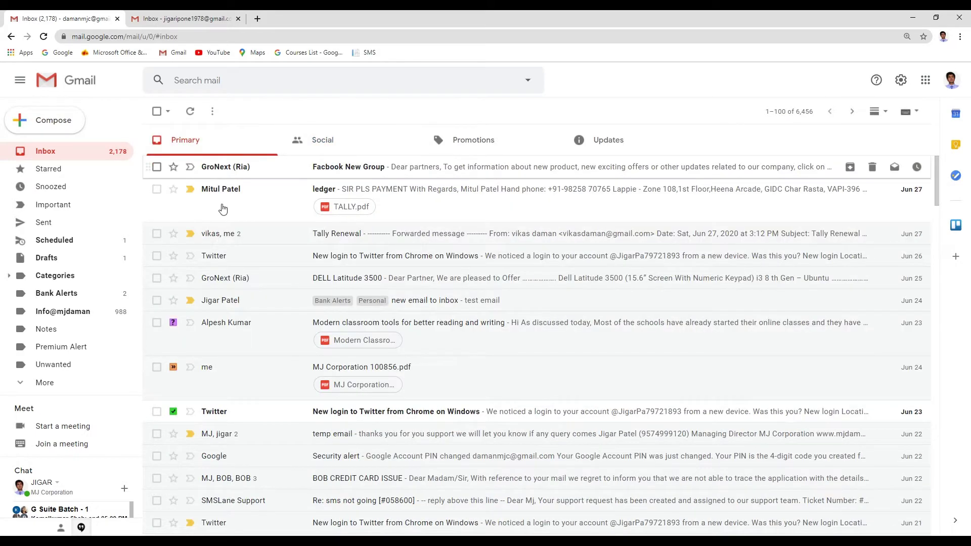
Move the "new email to inbox" conversation from Primary to Social and apply this to the sender's future messages.
{"action": "left_click", "coordinate": [151, 303]}
{"action": "left_click_drag", "start_coordinate": [151, 303], "coordinate": [306, 136]}
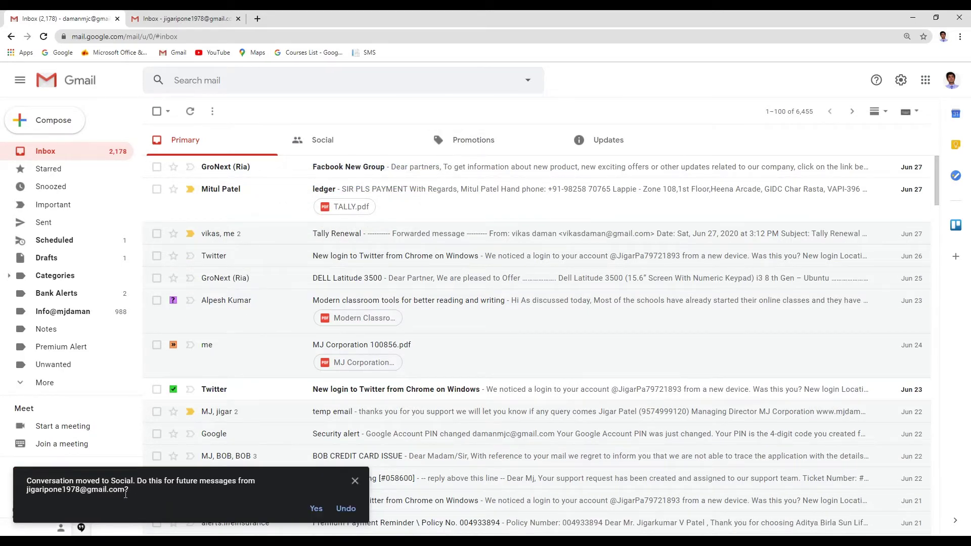
{"action": "left_click", "coordinate": [315, 510]}
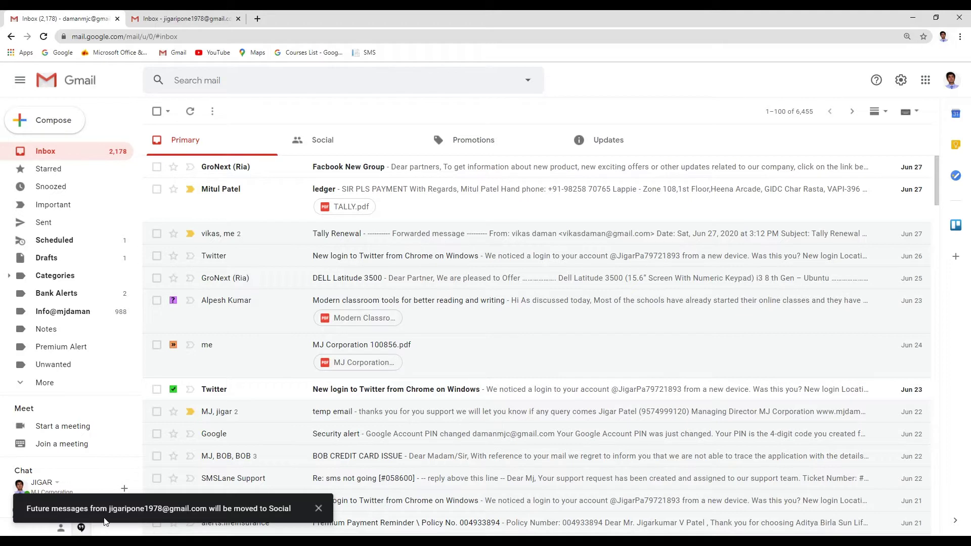
{"action": "left_click", "coordinate": [318, 508]}
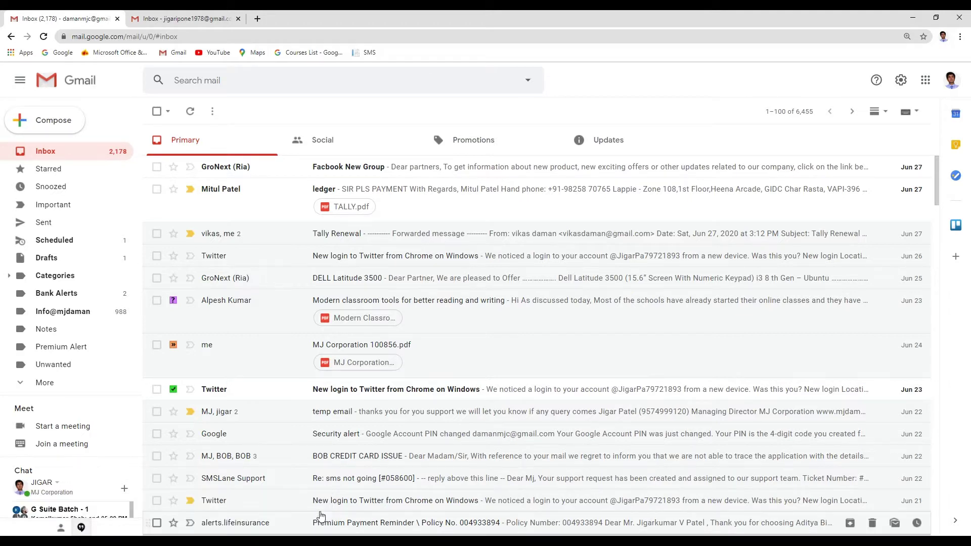
Switch to the second account's mailbox and start a new message addressed to the first account's e-mail address.
{"action": "left_click", "coordinate": [194, 21]}
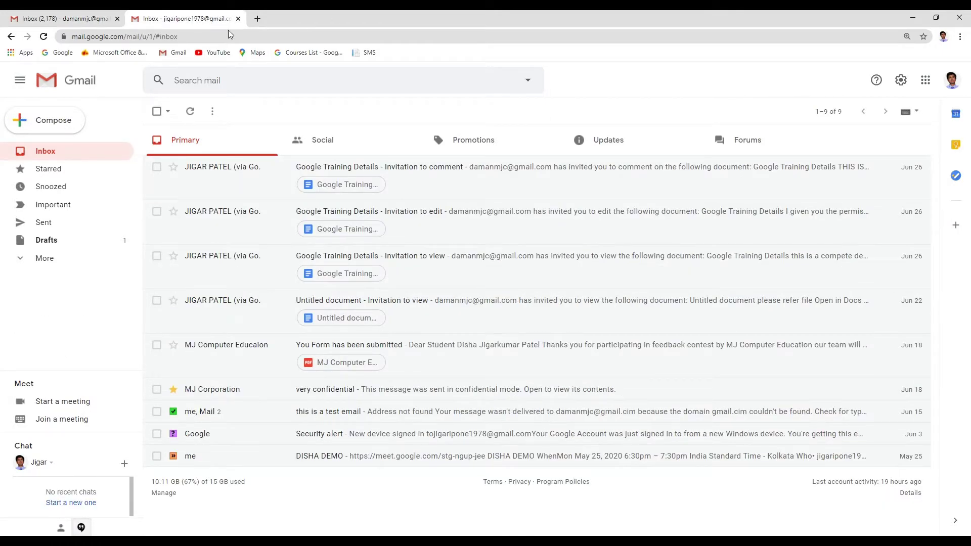
{"action": "left_click", "coordinate": [71, 19]}
{"action": "left_click", "coordinate": [157, 20]}
{"action": "left_click", "coordinate": [49, 118]}
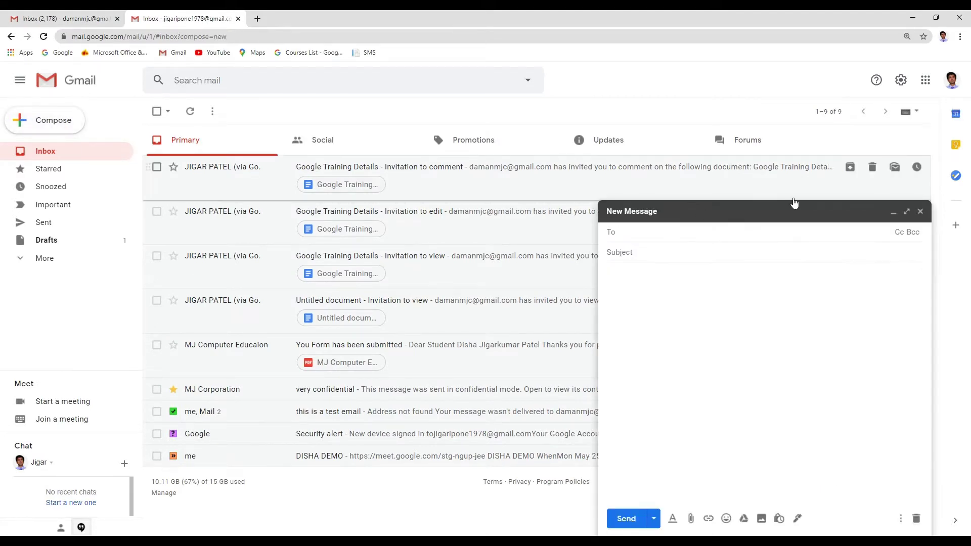
{"action": "type", "text": "daman"}
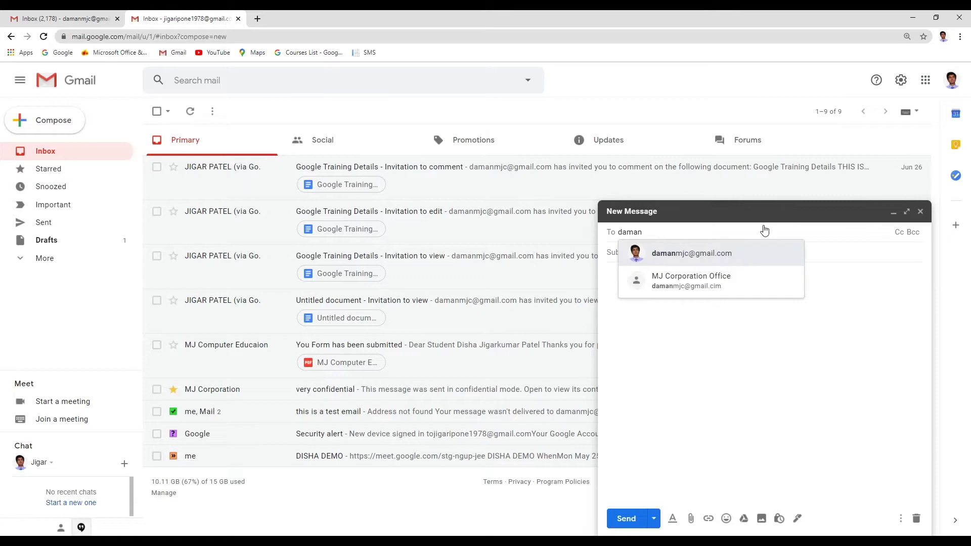
{"action": "left_click", "coordinate": [698, 255]}
Set the message's subject to "this email will go in social" and its body to "demo email", and send it.
{"action": "type", "text": "t"}
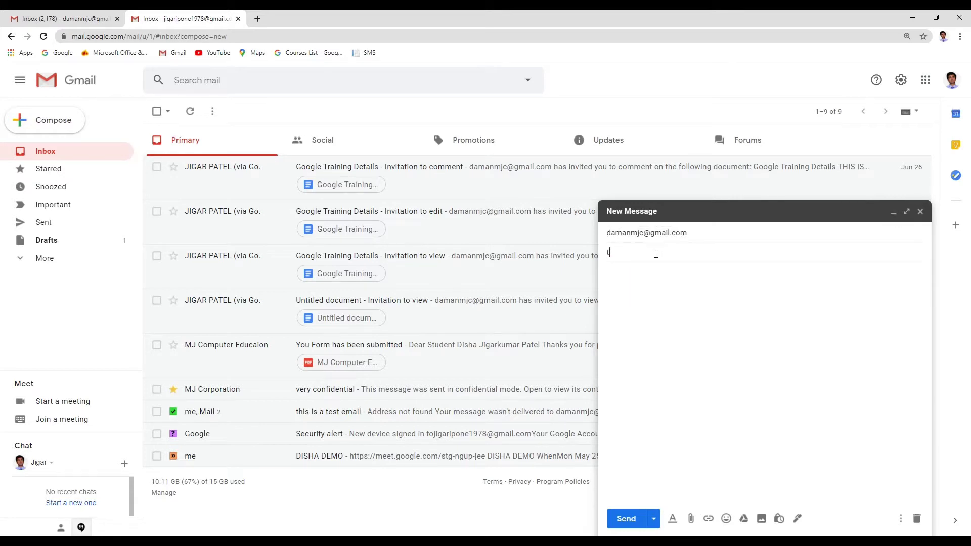
{"action": "type", "text": "ihis email w"}
{"action": "type", "text": "l"}
{"action": "key", "text": "BackSpace"}
{"action": "key", "text": "BackSpace"}
{"action": "key", "text": "BackSpace"}
{"action": "type", "text": "will go in social"}
{"action": "key", "text": "Tab"}
{"action": "type", "text": "demo "}
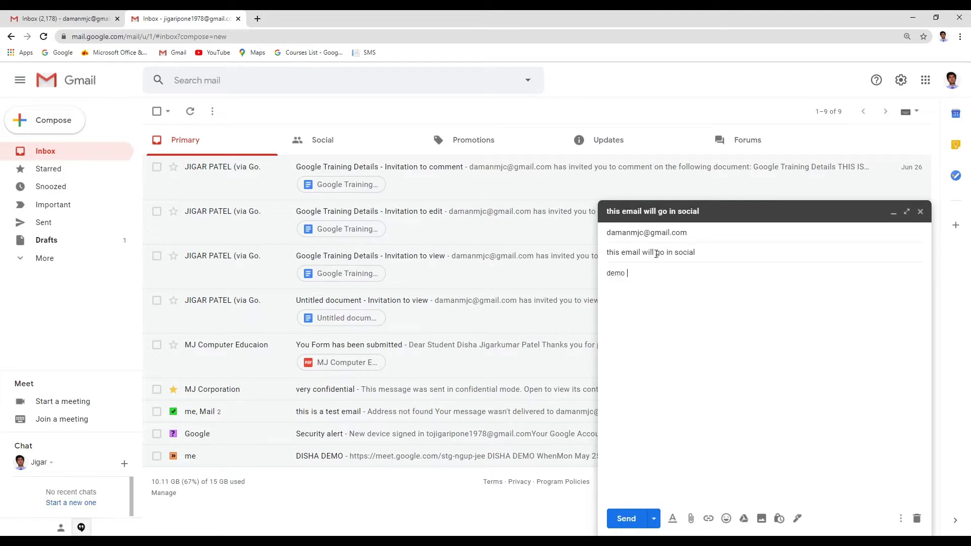
{"action": "type", "text": "email"}
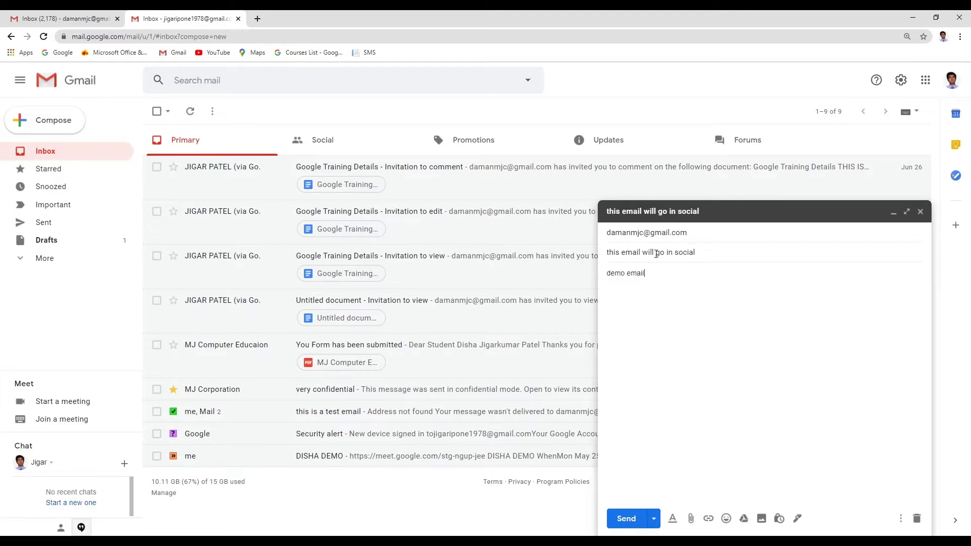
{"action": "left_click", "coordinate": [628, 519]}
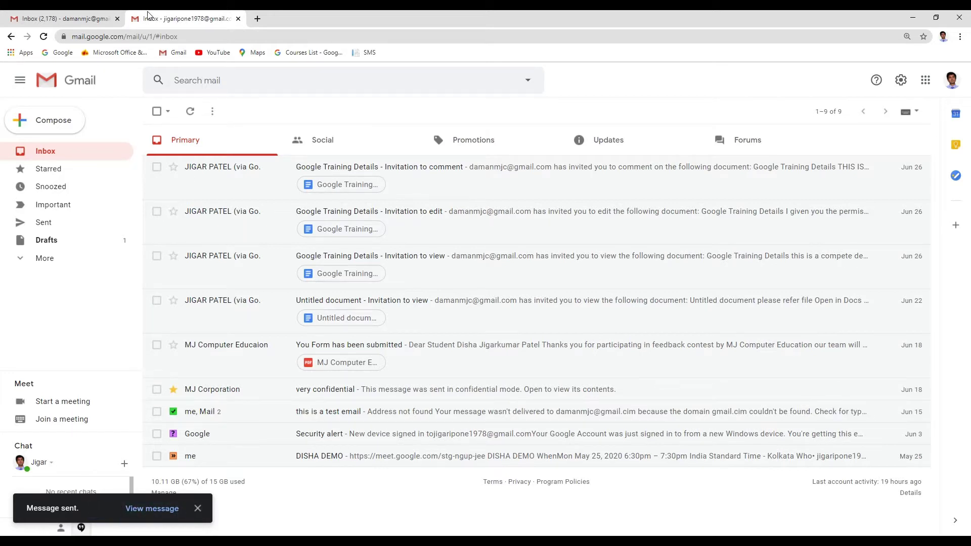
Switch to the first account's mailbox and check the Social and Primary categories for the newly sent message.
{"action": "left_click", "coordinate": [85, 23]}
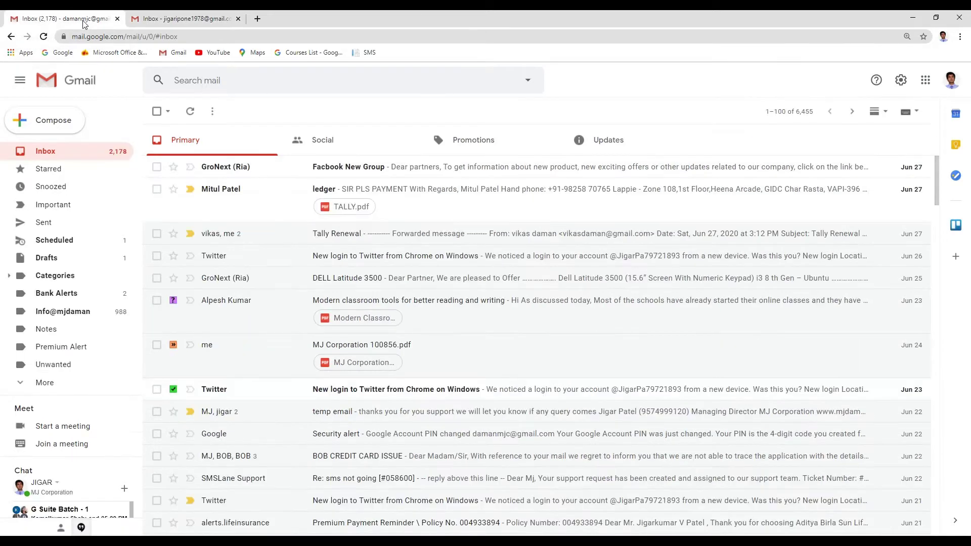
{"action": "left_click", "coordinate": [50, 153]}
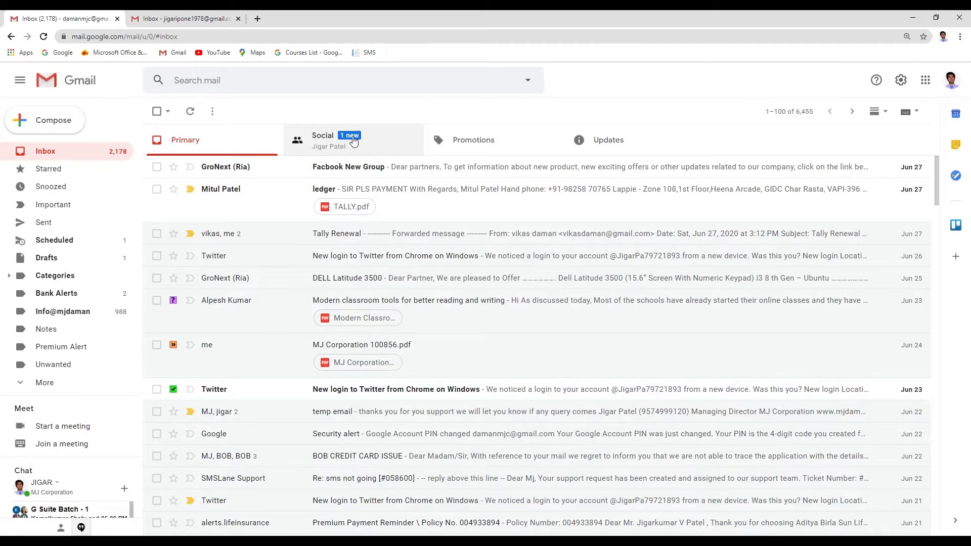
{"action": "left_click", "coordinate": [353, 141]}
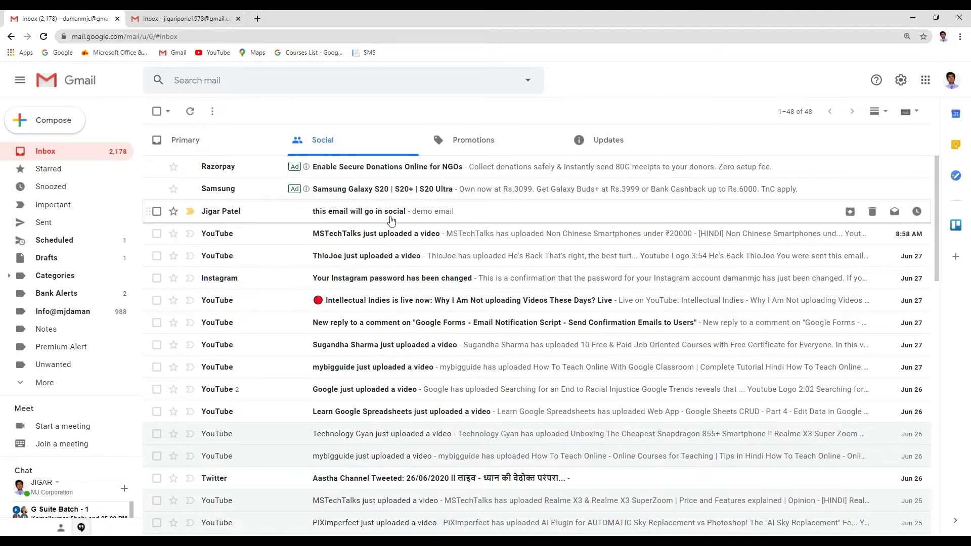
{"action": "left_click", "coordinate": [183, 145]}
Move the "this email will go in social" conversation from Social to Primary, apply this to the sender's future messages, and show Primary.
{"action": "left_click", "coordinate": [329, 143]}
{"action": "left_click_drag", "start_coordinate": [148, 217], "coordinate": [164, 140]}
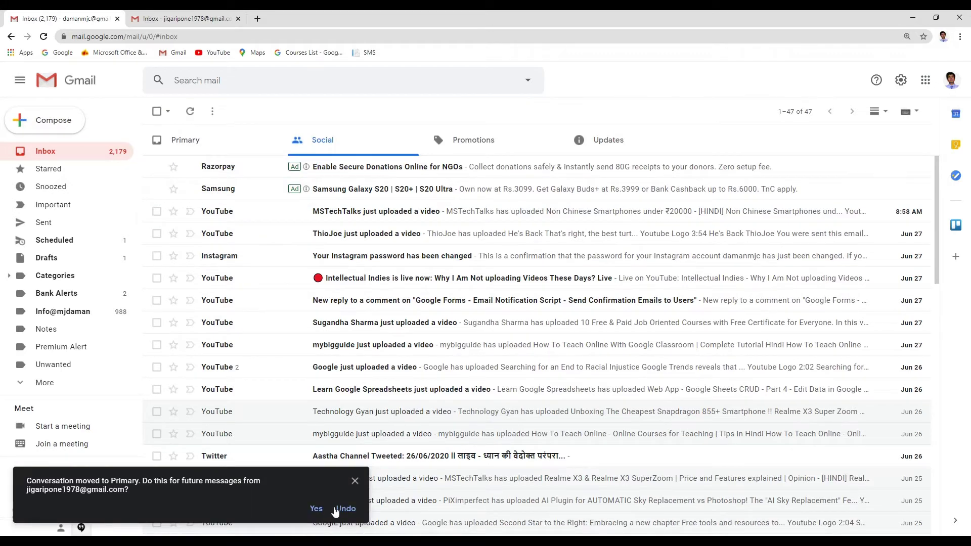
{"action": "left_click", "coordinate": [317, 510]}
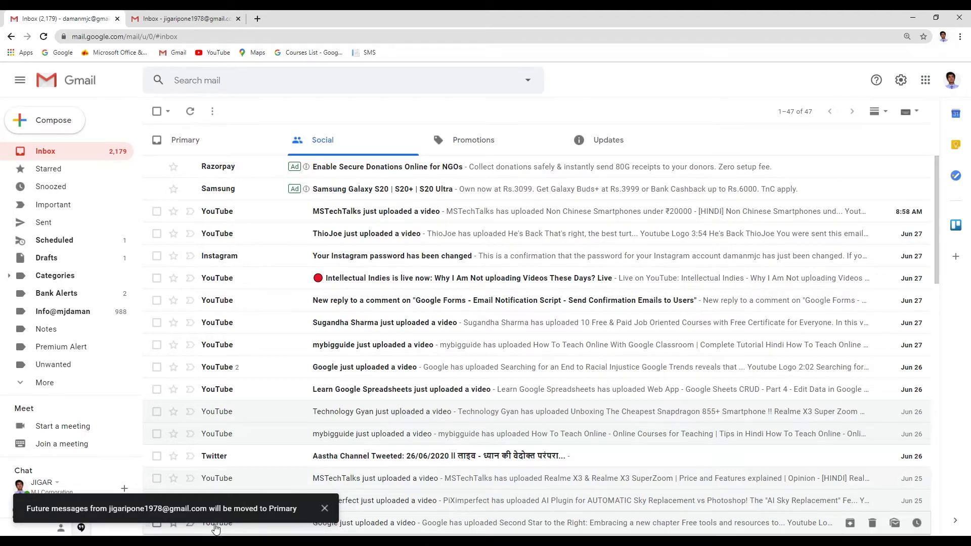
{"action": "left_click", "coordinate": [209, 147]}
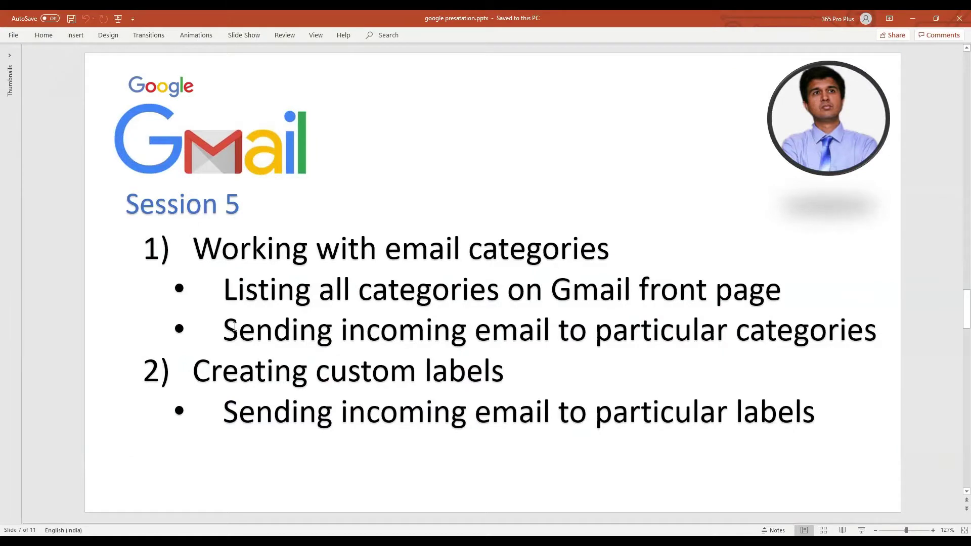
Highlight the three email category lines on the Session 5 slide in PowerPoint, and return to the Gmail inbox in Chrome.
{"action": "mouse_move", "coordinate": [198, 248]}
{"action": "left_mouse_down"}
{"action": "mouse_move", "coordinate": [555, 329]}
{"action": "mouse_move", "coordinate": [829, 332]}
{"action": "left_mouse_up"}
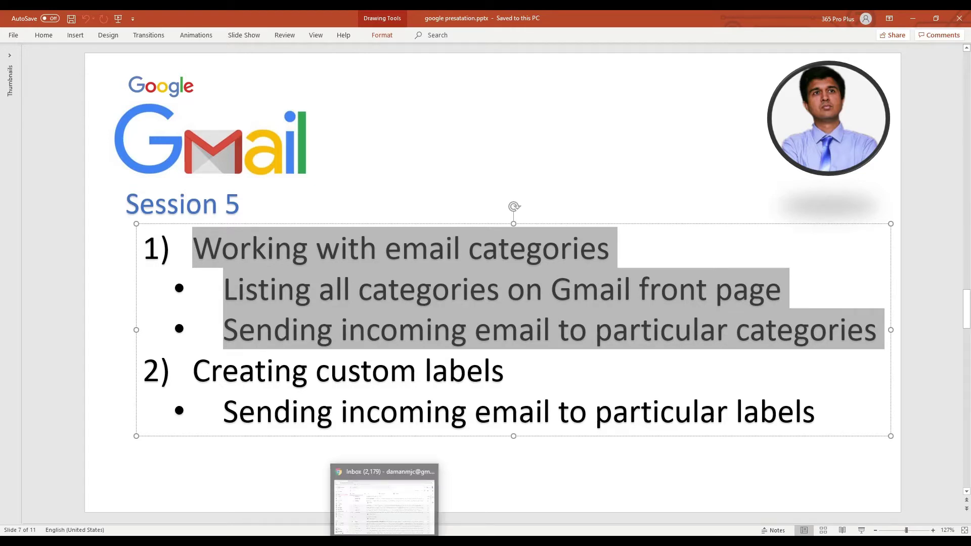
{"action": "left_click", "coordinate": [386, 498]}
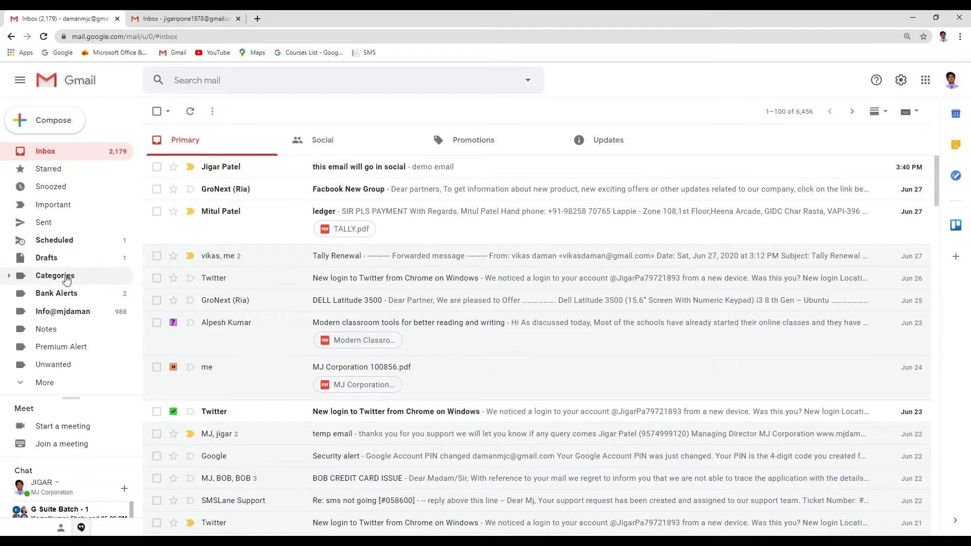
Look through the Starred, Snoozed, Important, Sent, Scheduled and Drafts mail folders.
{"action": "left_click", "coordinate": [56, 170]}
{"action": "left_click", "coordinate": [66, 191]}
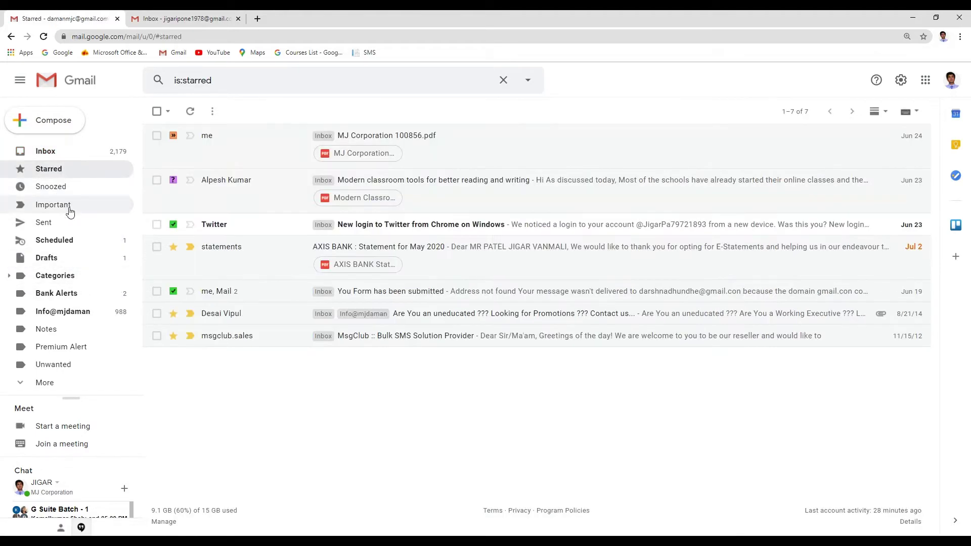
{"action": "left_click", "coordinate": [50, 205]}
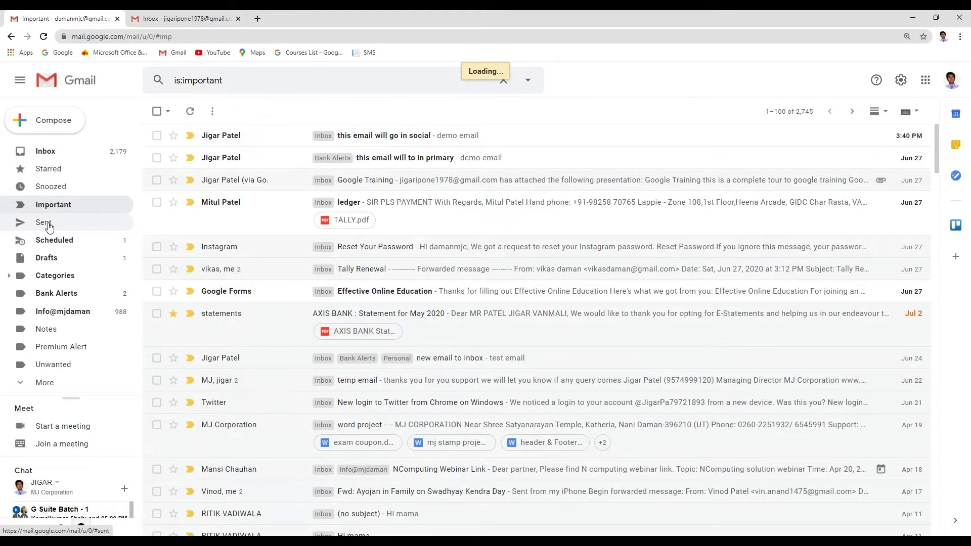
{"action": "left_click", "coordinate": [45, 224]}
{"action": "left_click", "coordinate": [50, 242]}
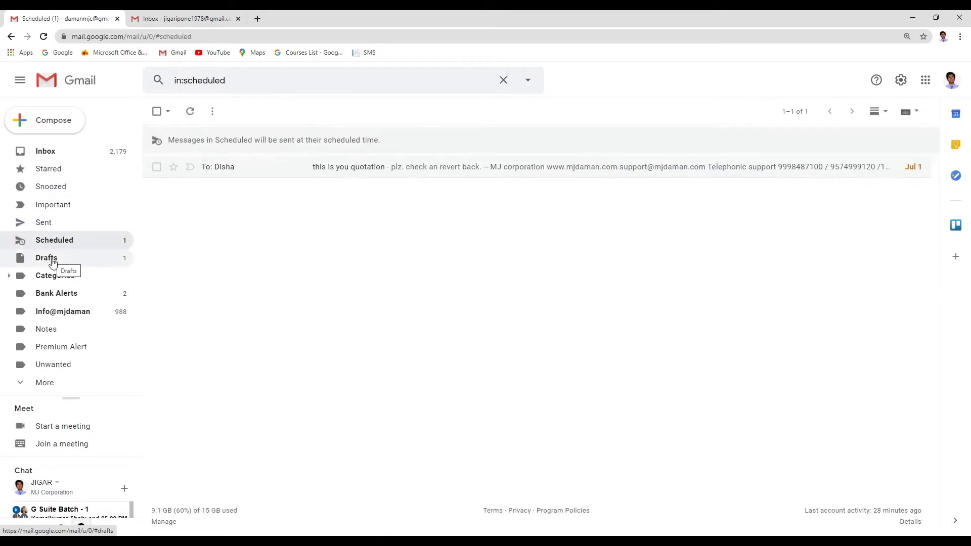
{"action": "left_click", "coordinate": [53, 261]}
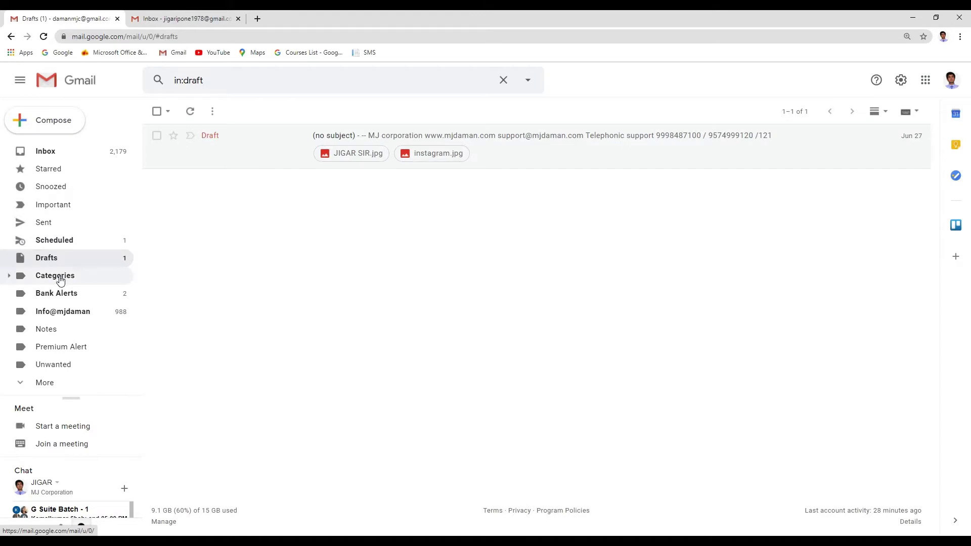
Expand the Categories group, look through Updates, Forums and Promotions, and collapse the group again.
{"action": "left_click", "coordinate": [59, 280]}
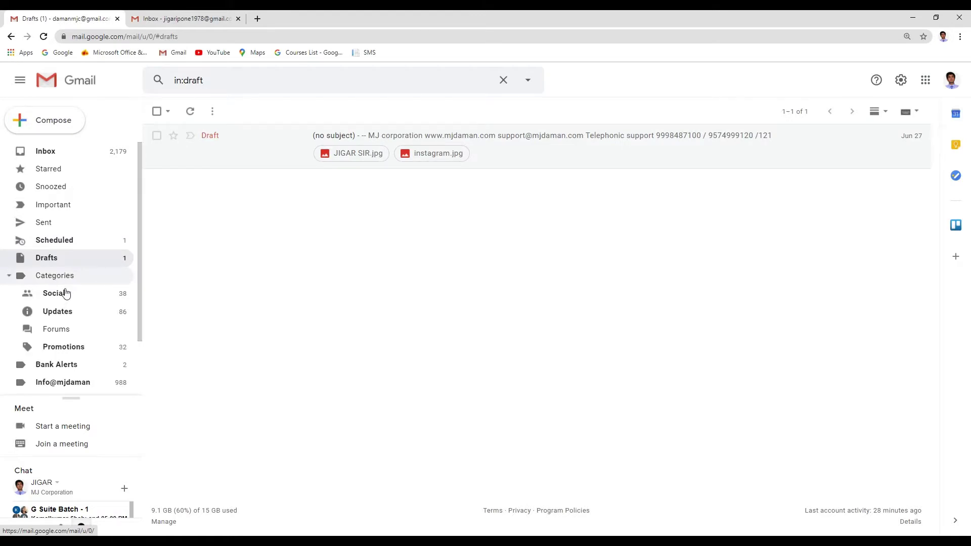
{"action": "left_click", "coordinate": [63, 311]}
{"action": "left_click", "coordinate": [62, 329]}
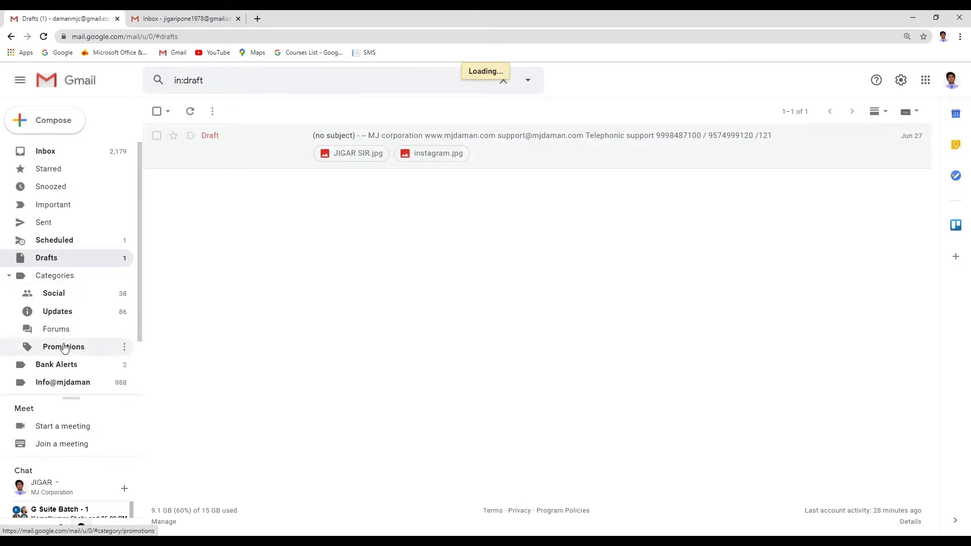
{"action": "left_click", "coordinate": [64, 347]}
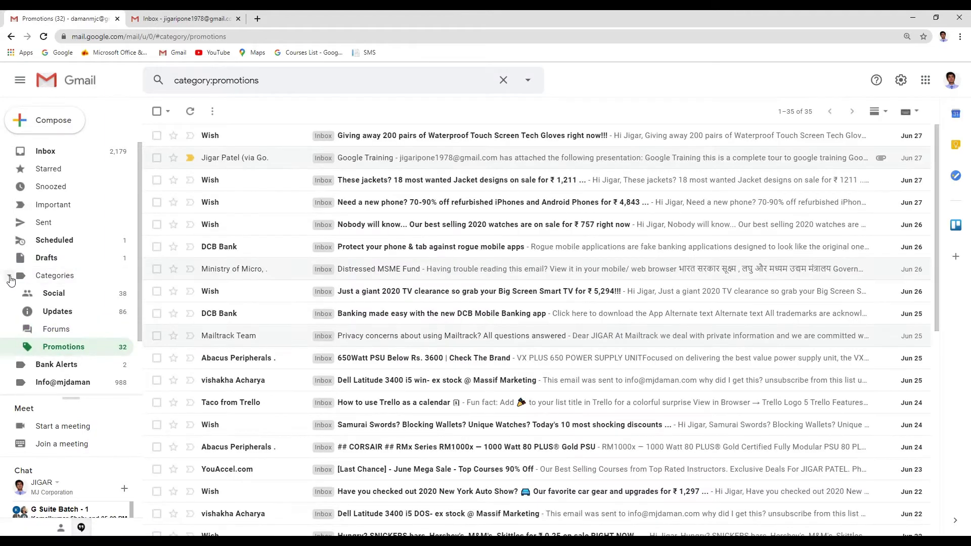
{"action": "left_click", "coordinate": [11, 277]}
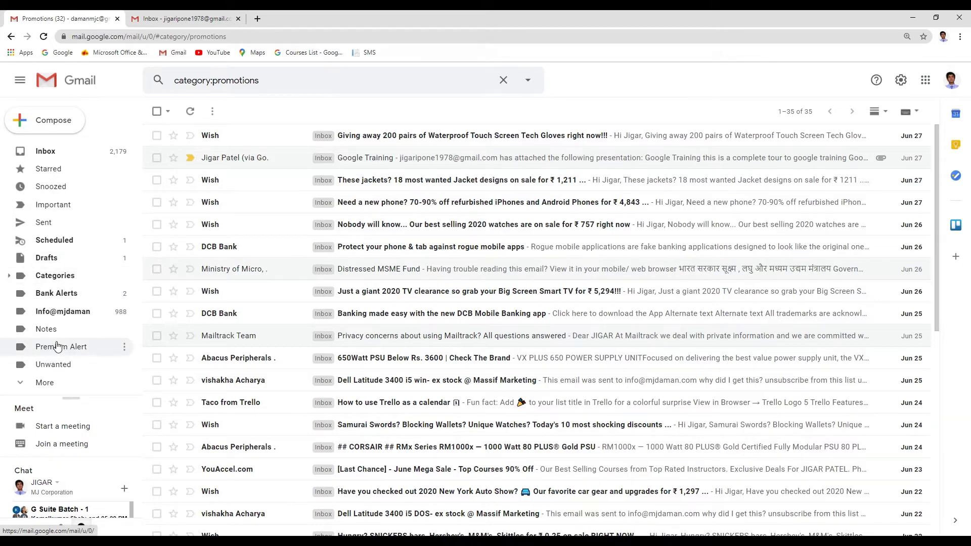
View the messages under the Bank Alerts label, expand the label list, and return to the inbox.
{"action": "left_click", "coordinate": [56, 294]}
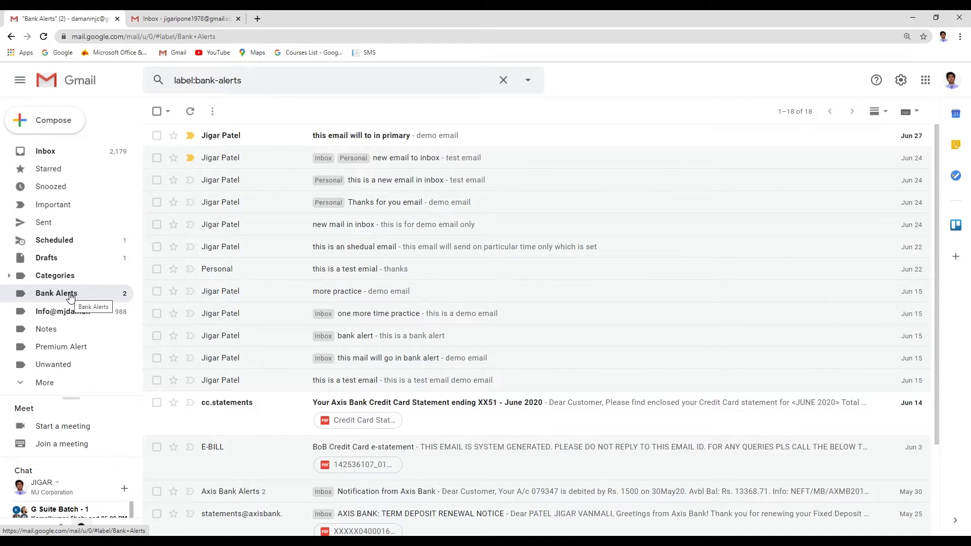
{"action": "left_click", "coordinate": [45, 383]}
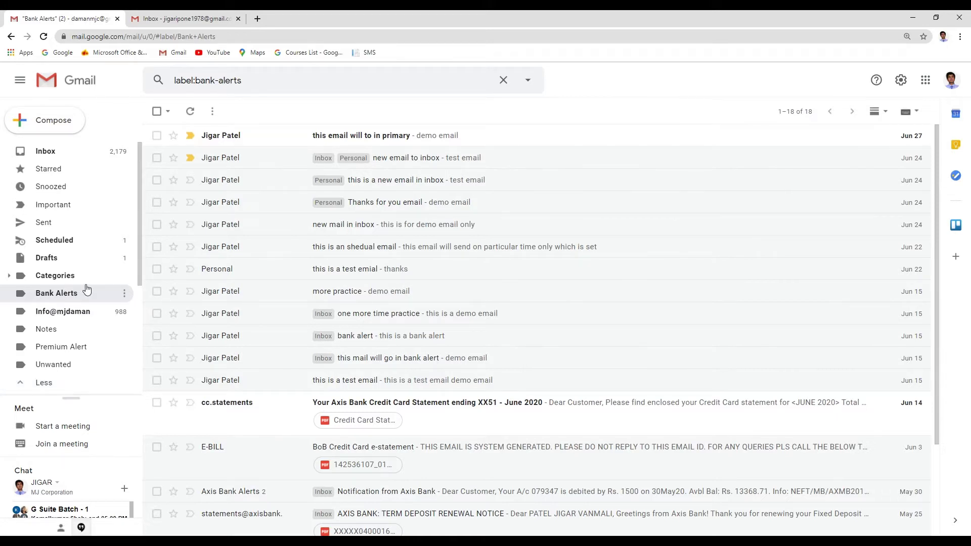
{"action": "left_click", "coordinate": [52, 153]}
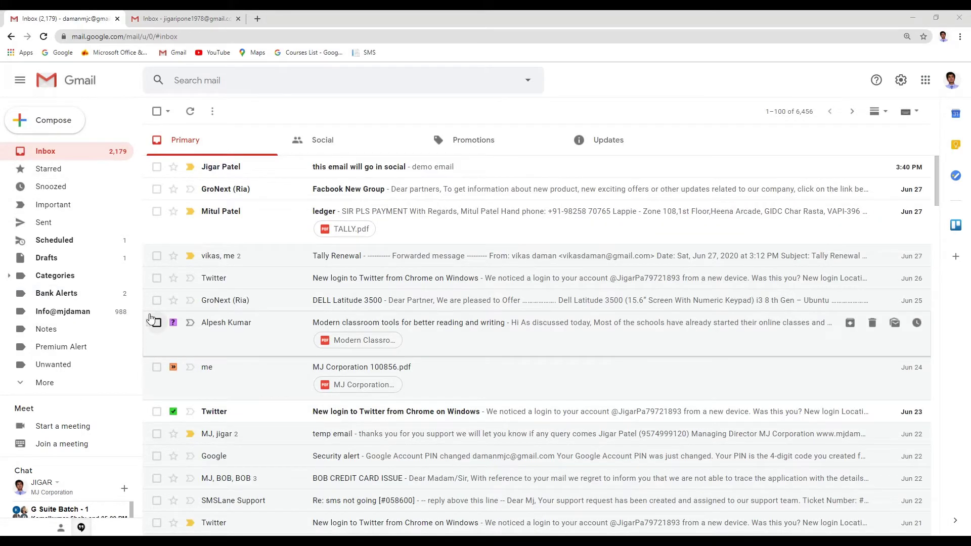
Open the mailbox's full label settings and go to the section that lists the custom labels.
{"action": "left_click", "coordinate": [901, 81]}
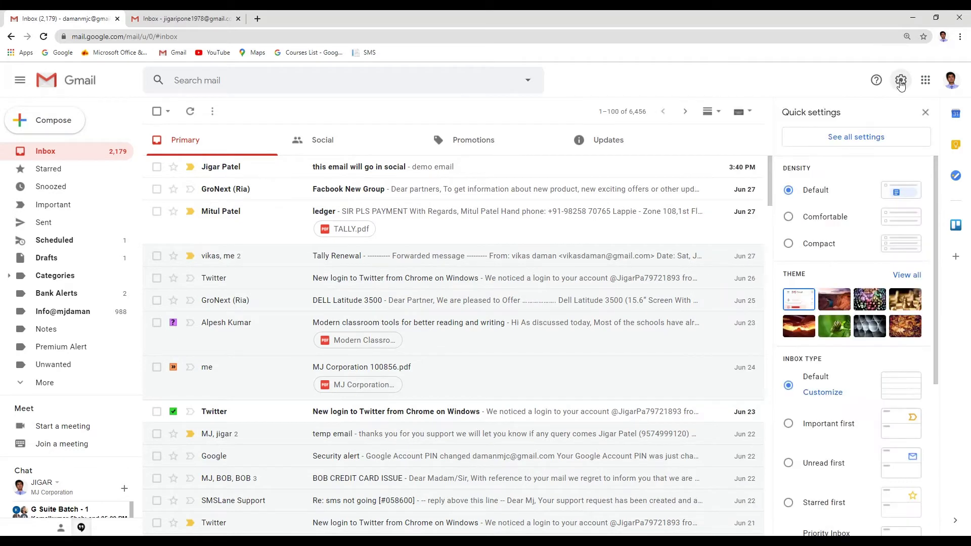
{"action": "left_click", "coordinate": [836, 138]}
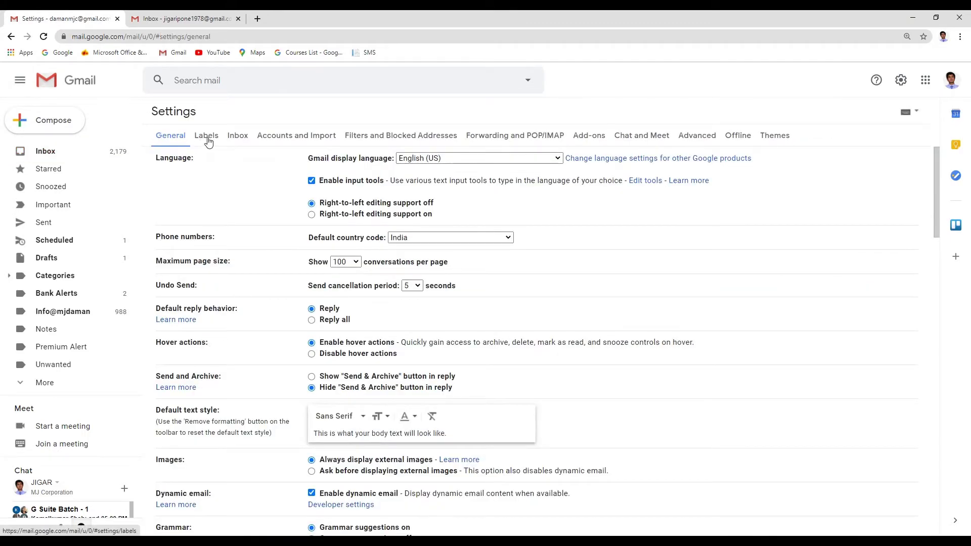
{"action": "left_click", "coordinate": [207, 139]}
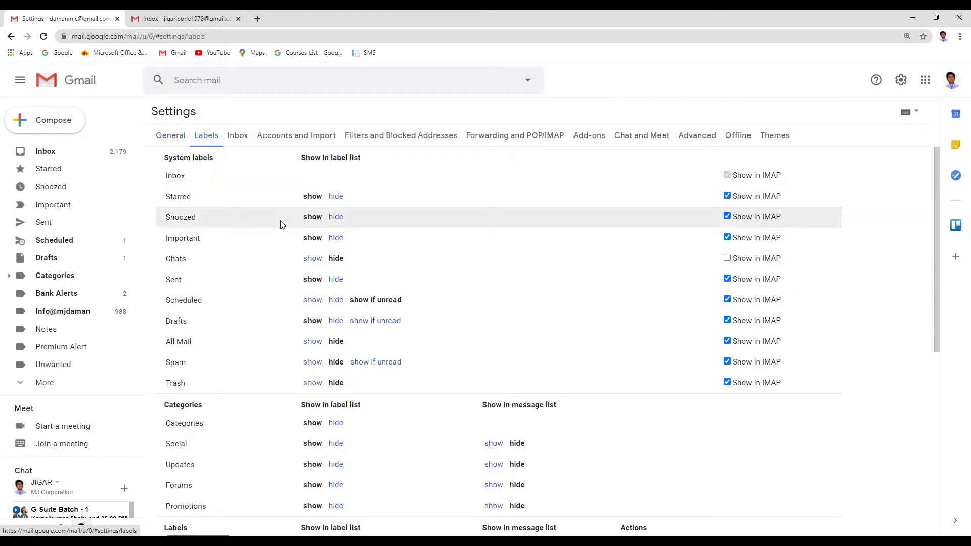
{"action": "left_click_drag", "start_coordinate": [940, 223], "coordinate": [939, 336]}
{"action": "scroll", "coordinate": [354, 287], "scroll_direction": "down", "scroll_amount": 1}
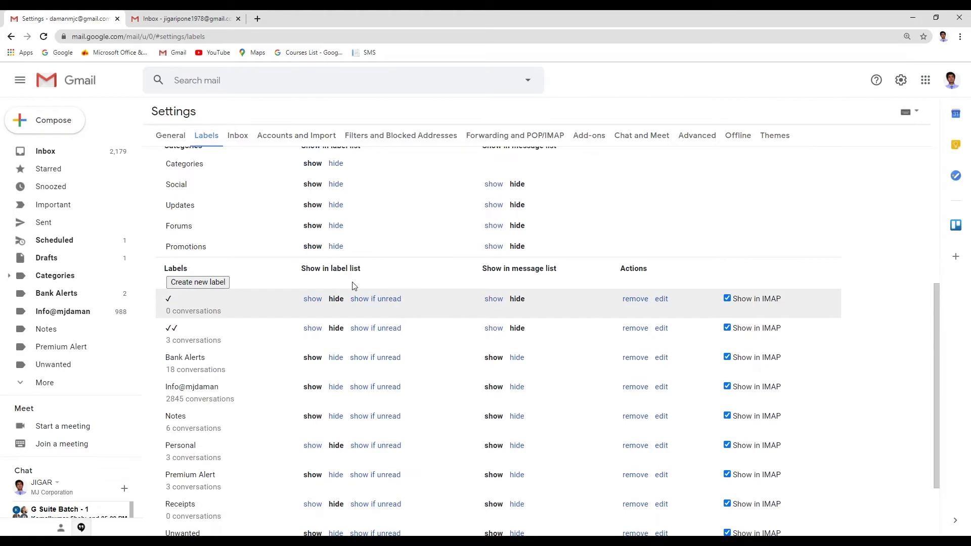
{"action": "left_click_drag", "start_coordinate": [164, 274], "coordinate": [198, 279]}
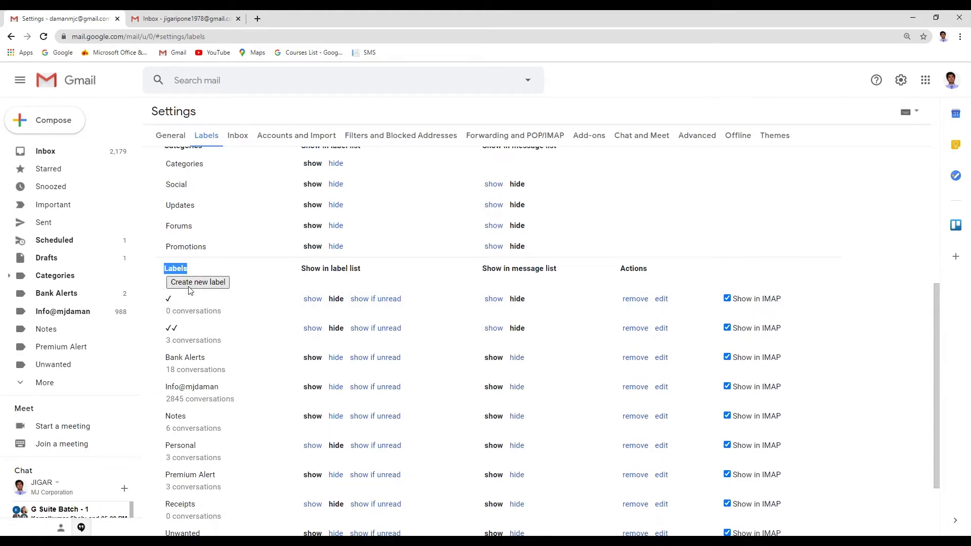
{"action": "left_click", "coordinate": [242, 289]}
Create a new label named "VIP Email" without nesting it under another label.
{"action": "left_click", "coordinate": [208, 286]}
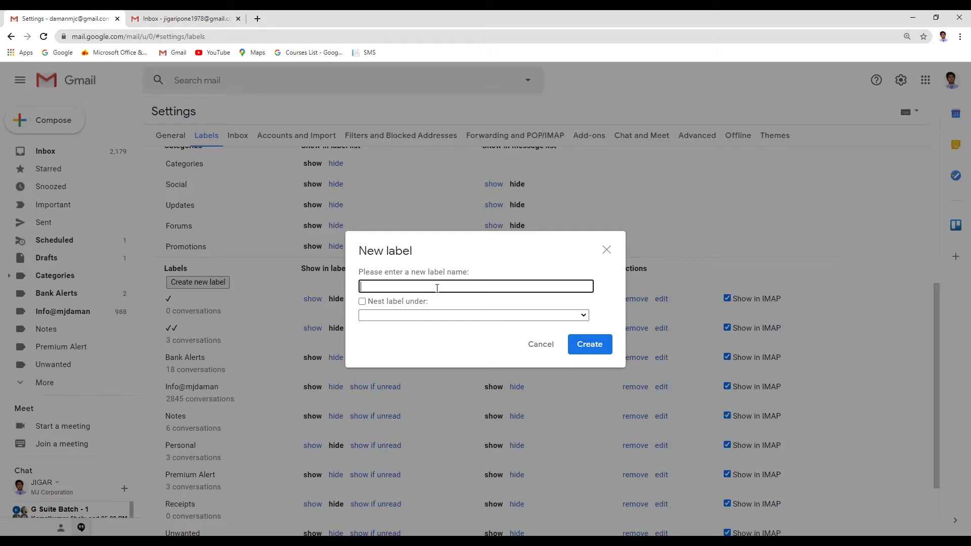
{"action": "type", "text": "VIP EMAIL"}
{"action": "key", "text": "BackSpace"}
{"action": "key", "text": "BackSpace"}
{"action": "key", "text": "BackSpace"}
{"action": "key", "text": "BackSpace"}
{"action": "type", "text": "mail"}
{"action": "left_click", "coordinate": [376, 316]}
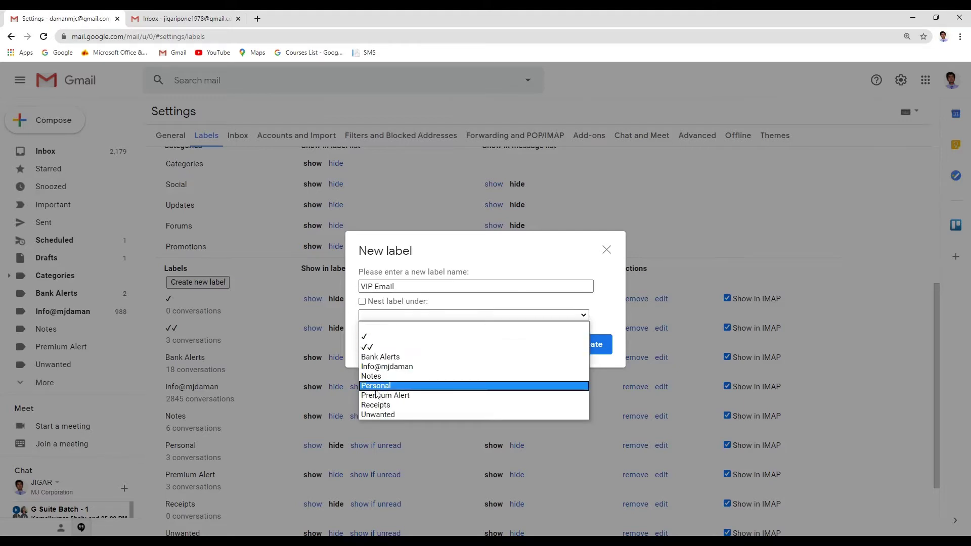
{"action": "left_click", "coordinate": [400, 331]}
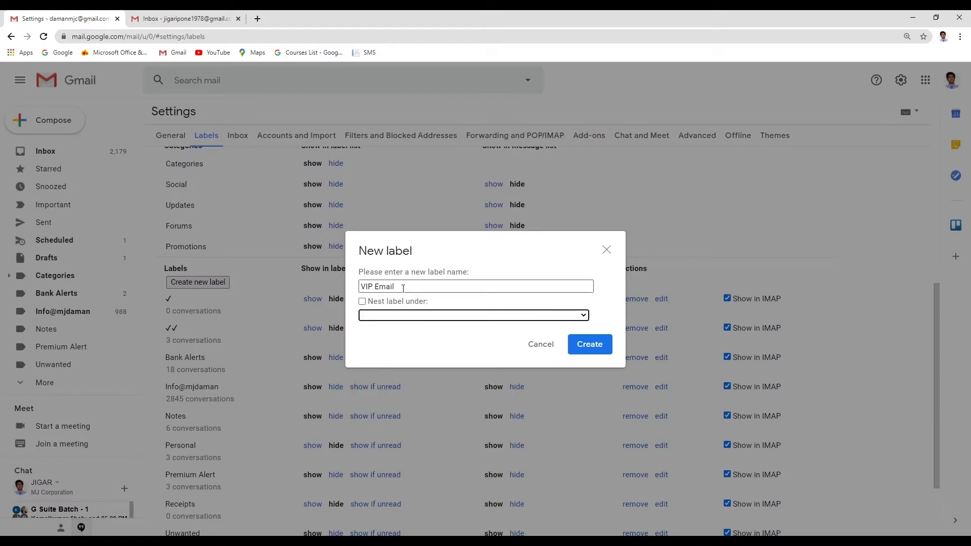
{"action": "left_click", "coordinate": [591, 349]}
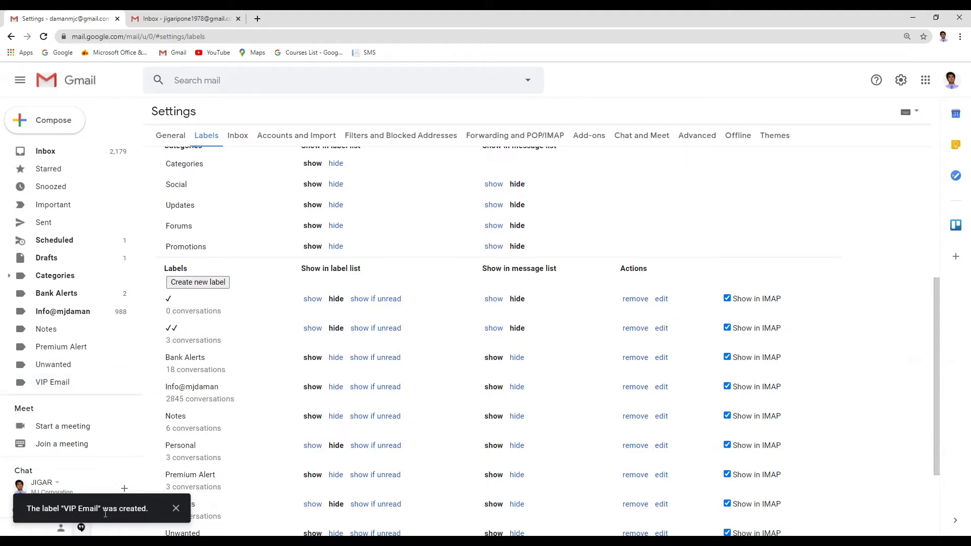
View the conversations under the VIP Email label, check the inbox, and return to the VIP Email label.
{"action": "left_click", "coordinate": [50, 388]}
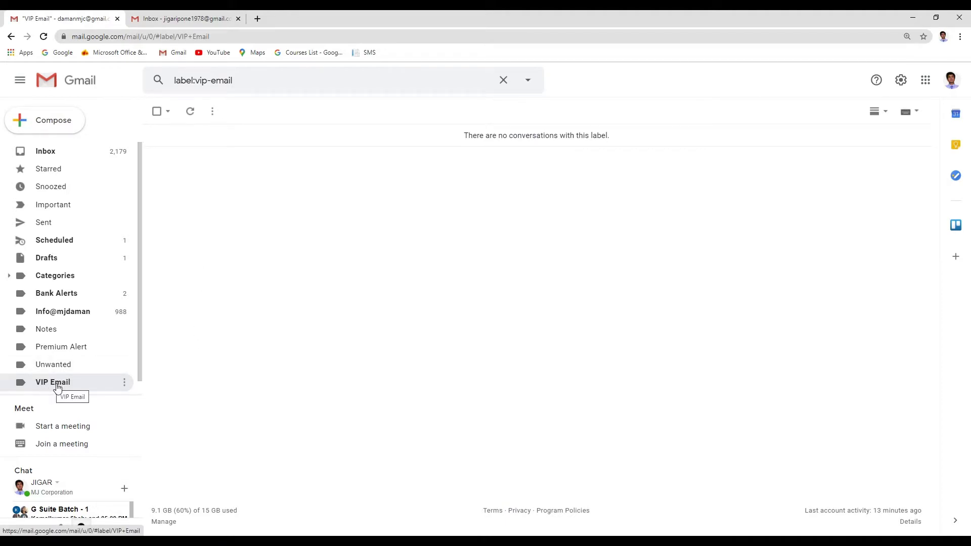
{"action": "left_click", "coordinate": [53, 153]}
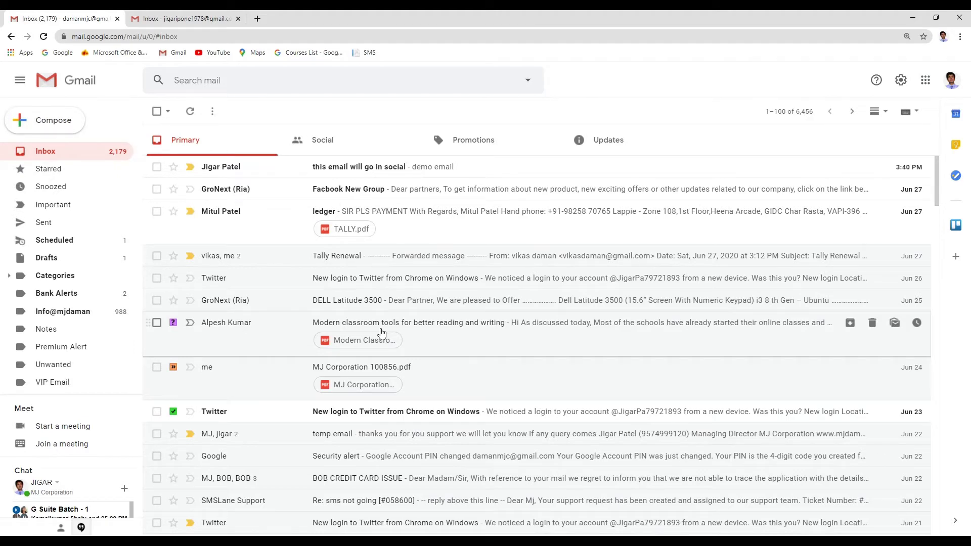
{"action": "left_click", "coordinate": [64, 384]}
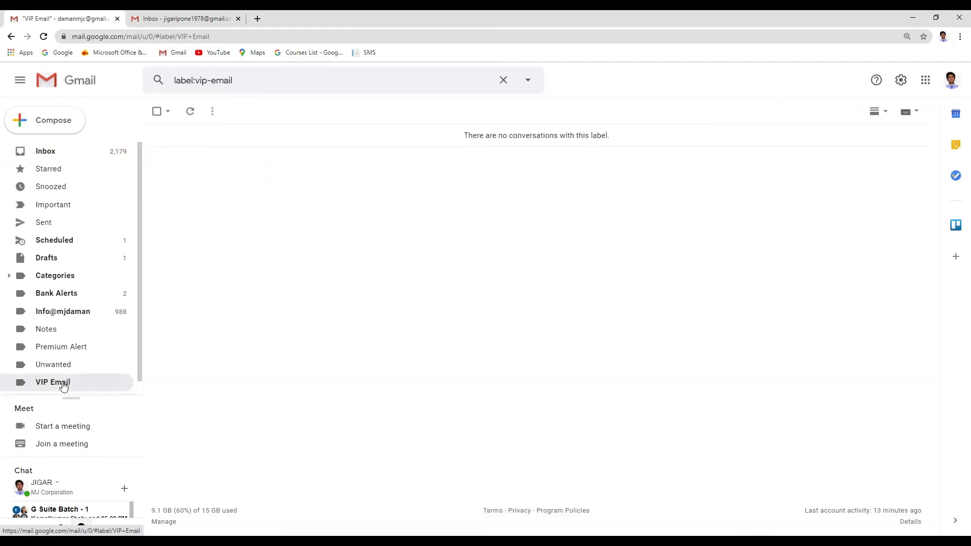
Browse the messages in the inbox and return to the VIP Email label.
{"action": "left_click", "coordinate": [64, 154]}
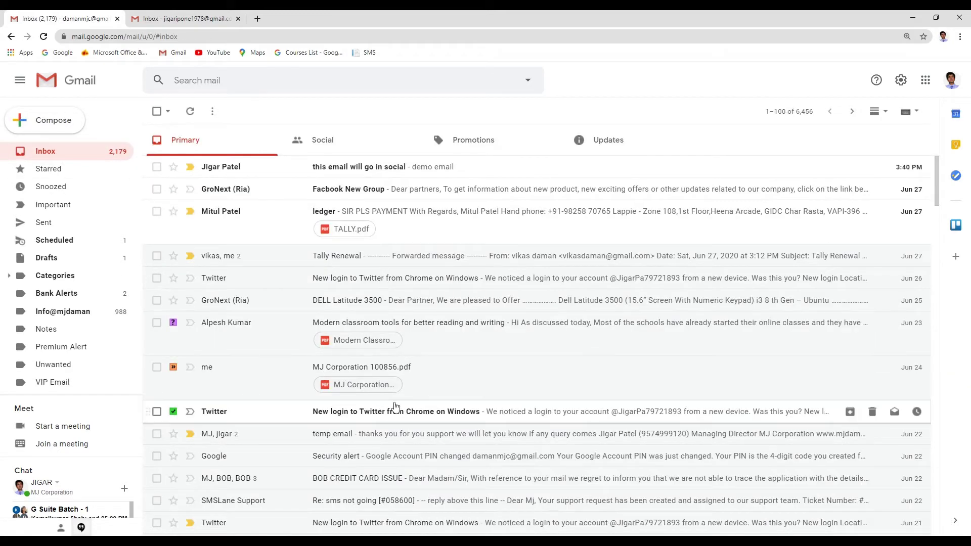
{"action": "scroll", "coordinate": [396, 406], "scroll_direction": "down", "scroll_amount": 4}
{"action": "scroll", "coordinate": [397, 406], "scroll_direction": "up", "scroll_amount": 4}
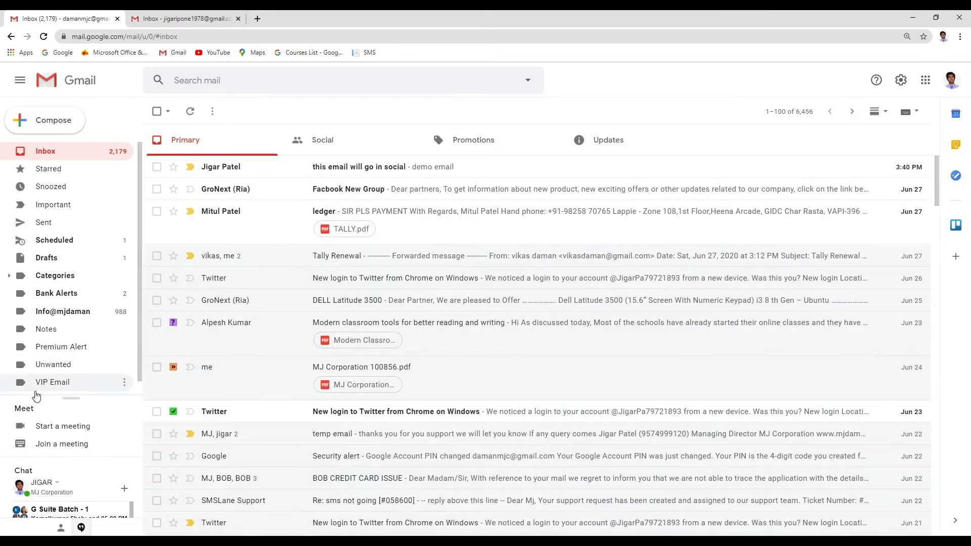
{"action": "left_click", "coordinate": [49, 386]}
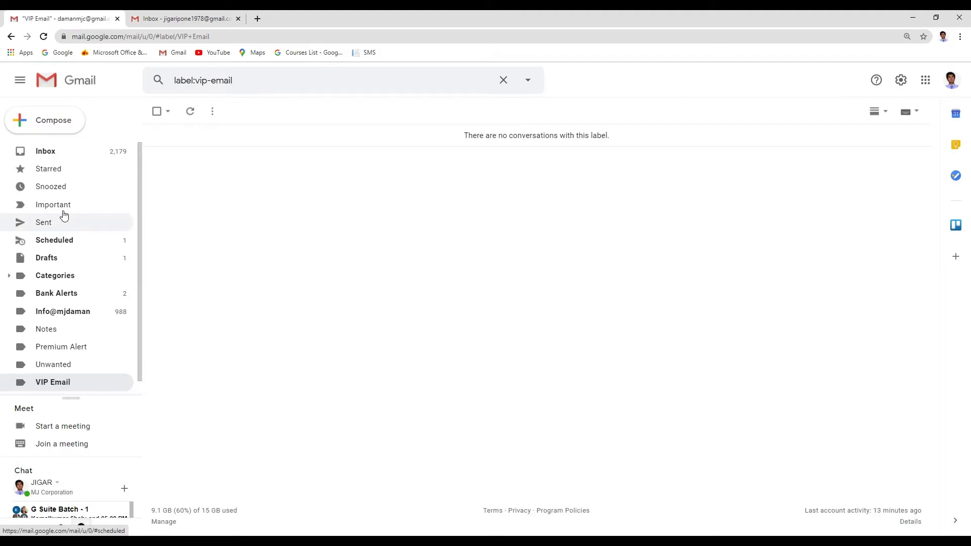
Open the inbox message "this email will go in social" and start a filter for messages from its sender, proceeding to the filter actions.
{"action": "left_click", "coordinate": [47, 152]}
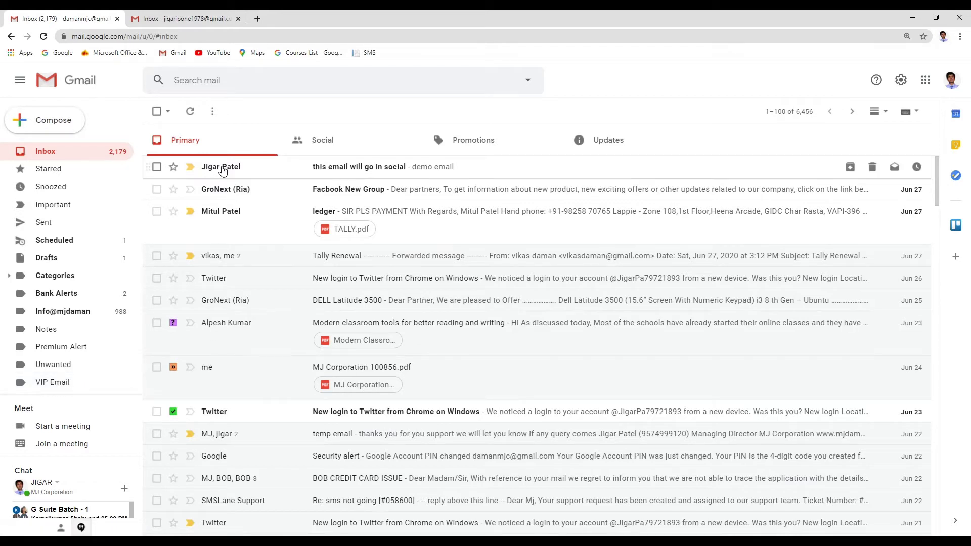
{"action": "mouse_move", "coordinate": [222, 172]}
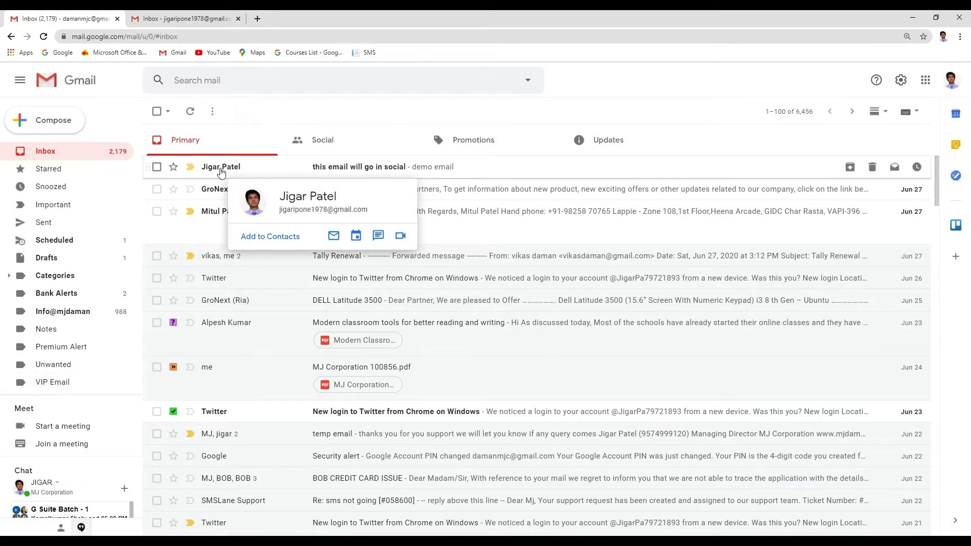
{"action": "left_click", "coordinate": [221, 172]}
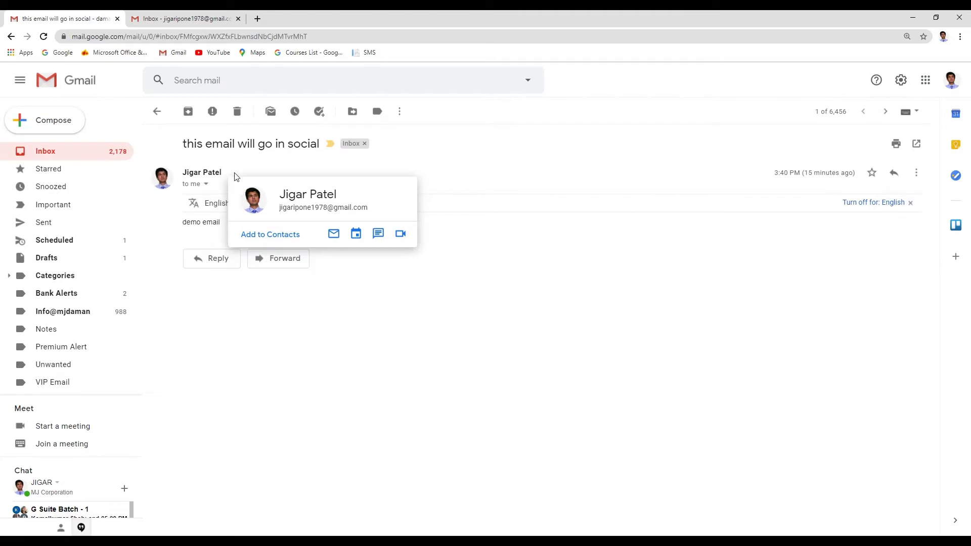
{"action": "left_click", "coordinate": [400, 114]}
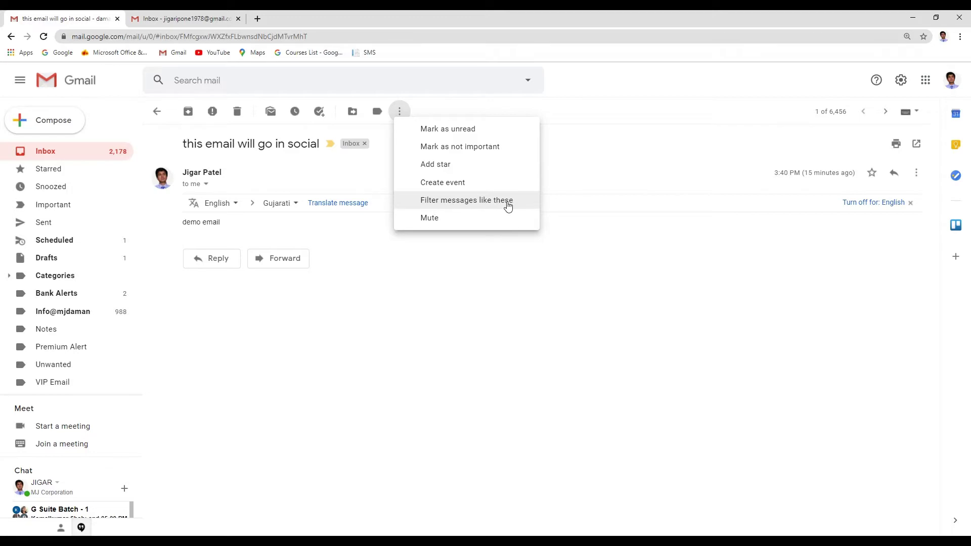
{"action": "left_click", "coordinate": [461, 203]}
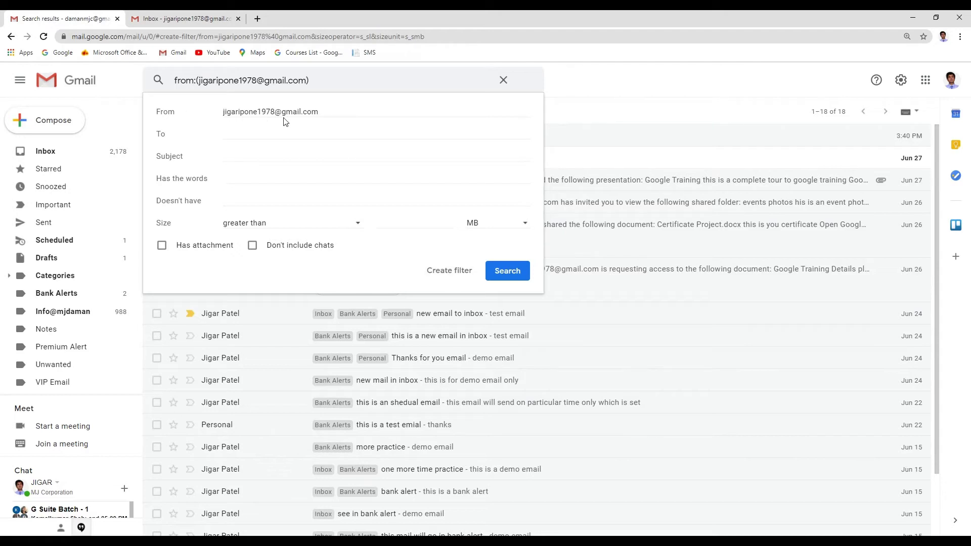
{"action": "left_click", "coordinate": [447, 276]}
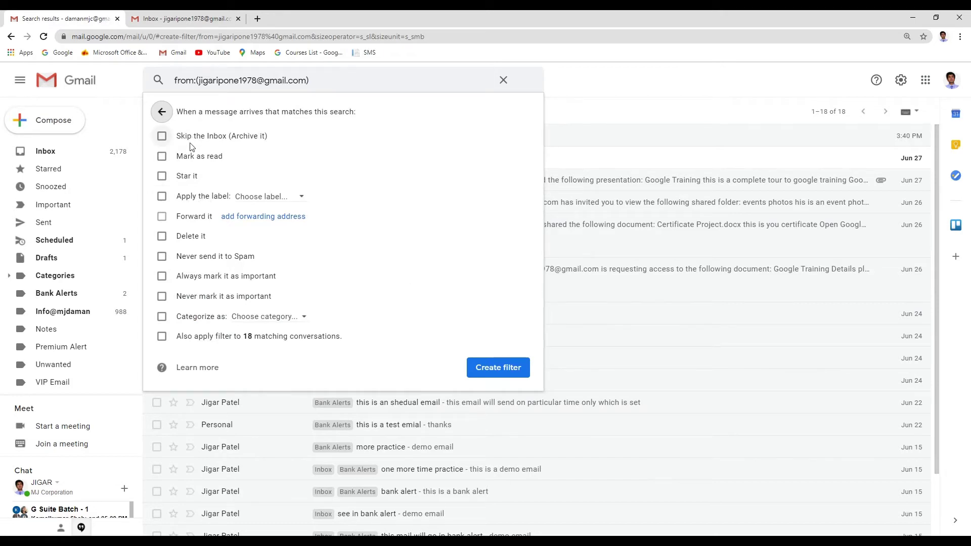
Set the filter to apply the VIP Email label to matching messages and create it.
{"action": "left_click", "coordinate": [162, 197]}
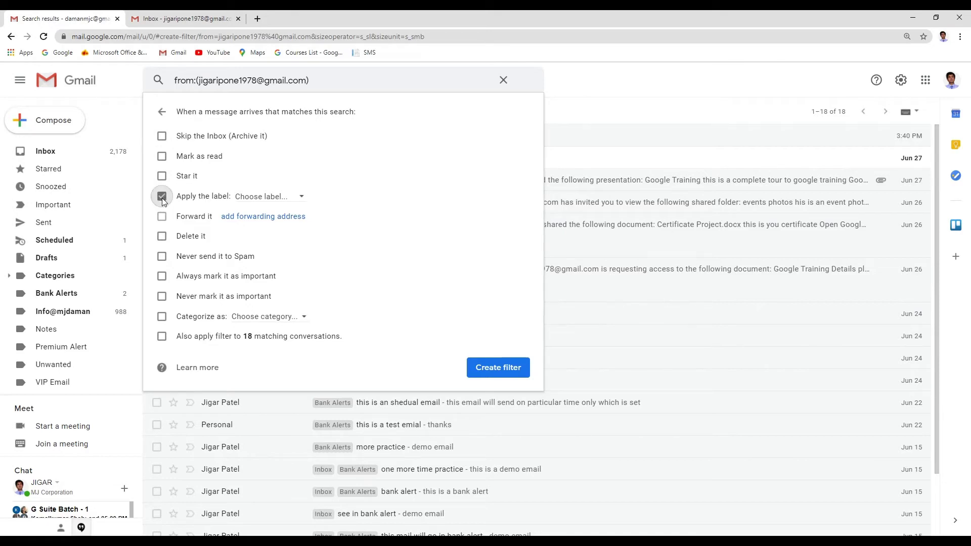
{"action": "left_click", "coordinate": [301, 200]}
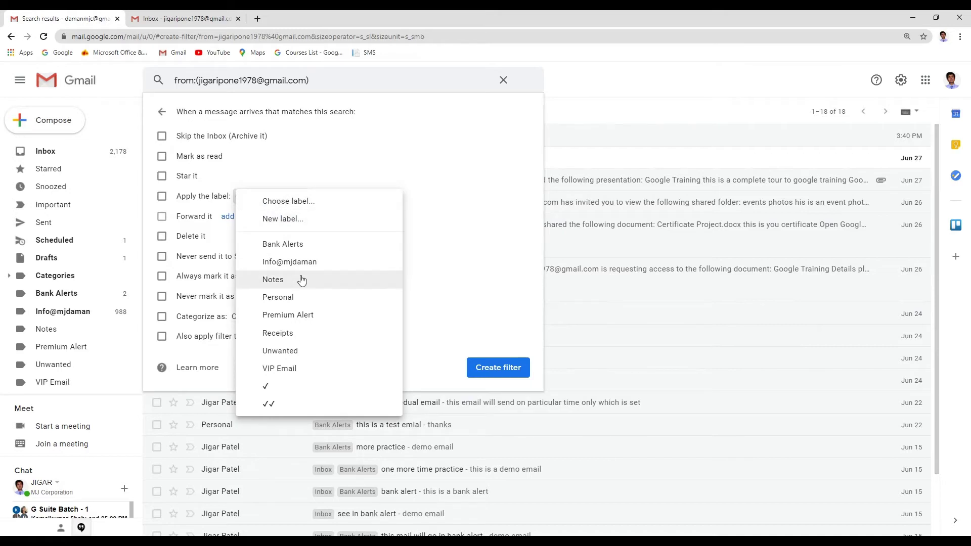
{"action": "left_click", "coordinate": [293, 372]}
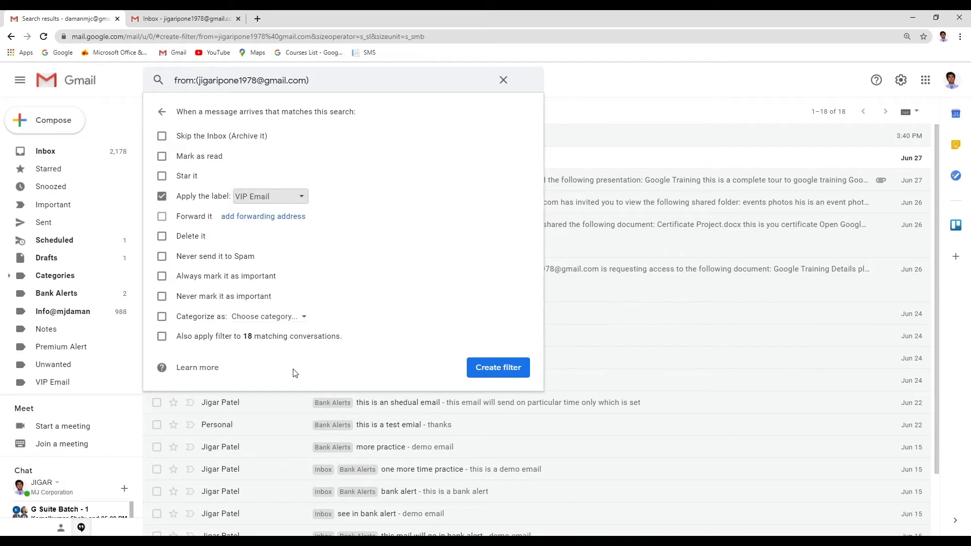
{"action": "left_click", "coordinate": [493, 374]}
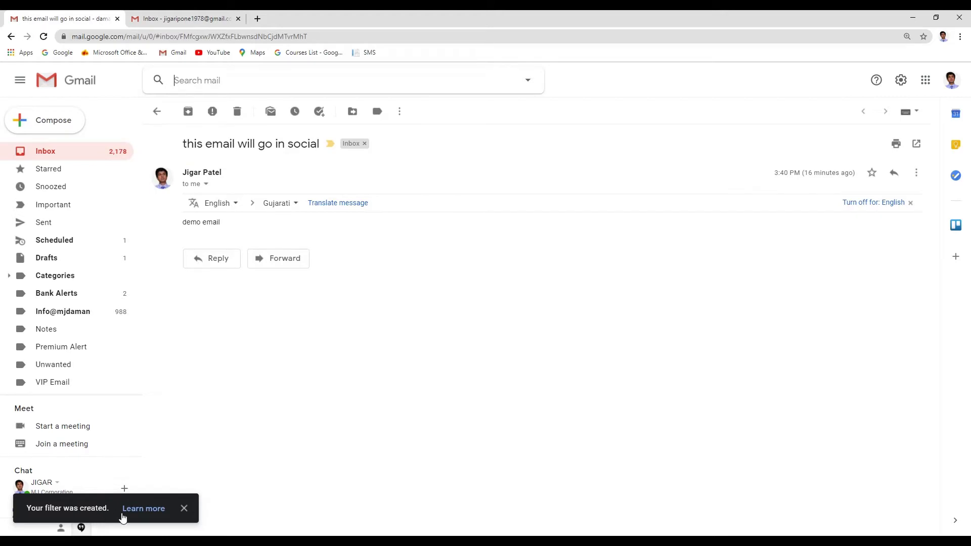
Compare the inbox with the conversations under the VIP Email label, ending in the inbox.
{"action": "left_click", "coordinate": [51, 155]}
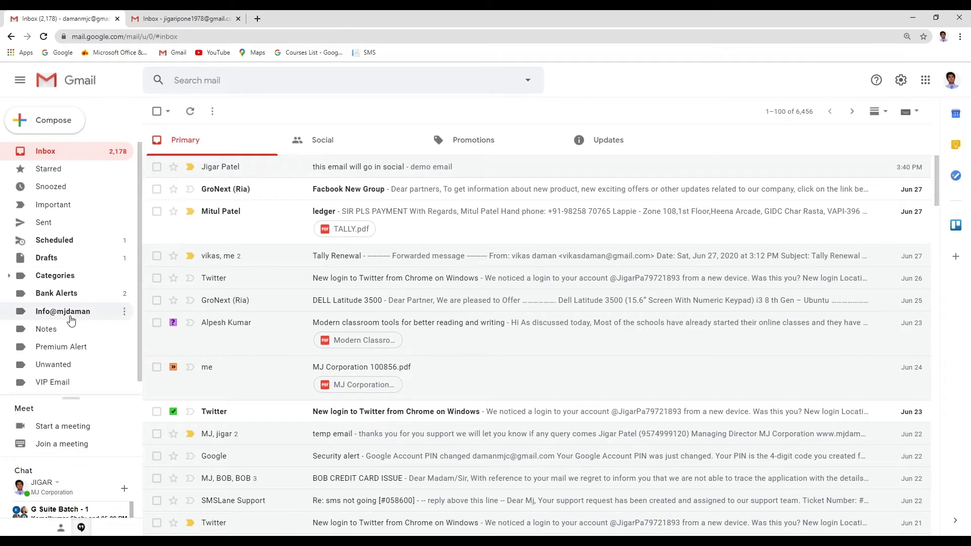
{"action": "left_click", "coordinate": [52, 383]}
{"action": "left_click", "coordinate": [63, 157]}
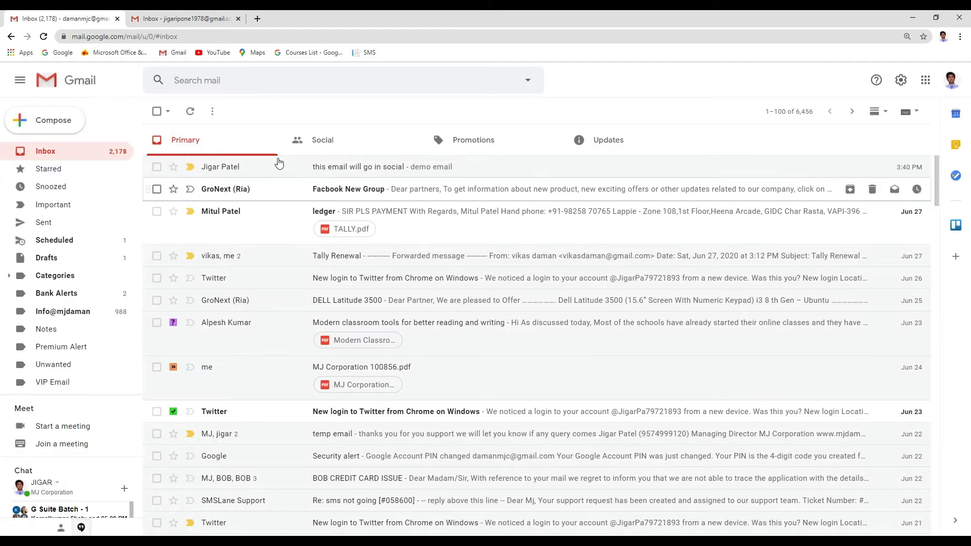
{"action": "left_click", "coordinate": [53, 383]}
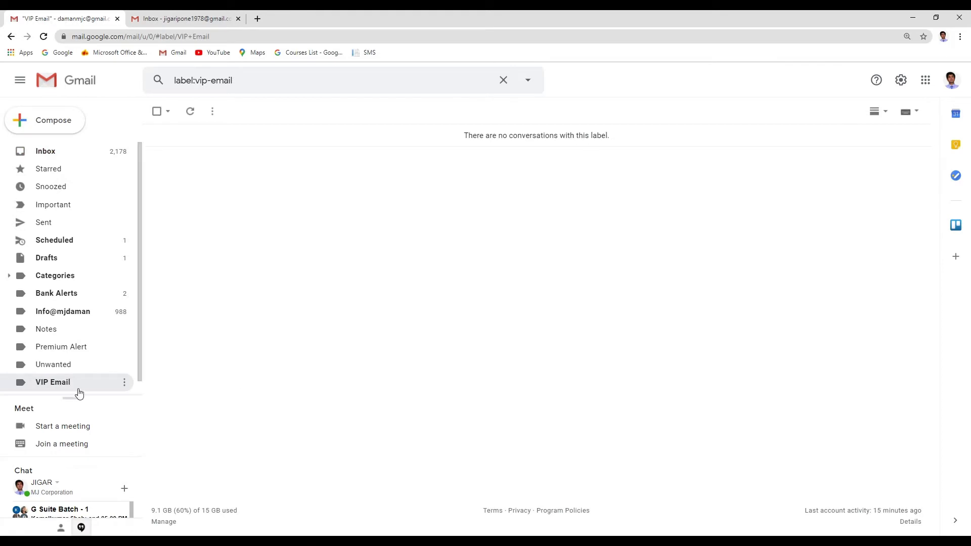
{"action": "left_click", "coordinate": [50, 159]}
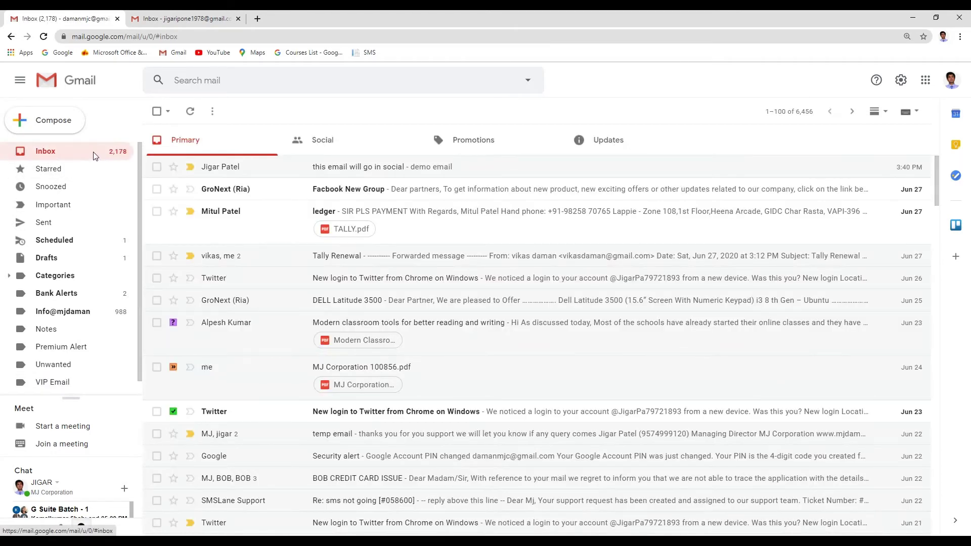
Switch to the second Gmail account and start a new message addressed to the first account's e-mail address.
{"action": "left_click", "coordinate": [170, 21]}
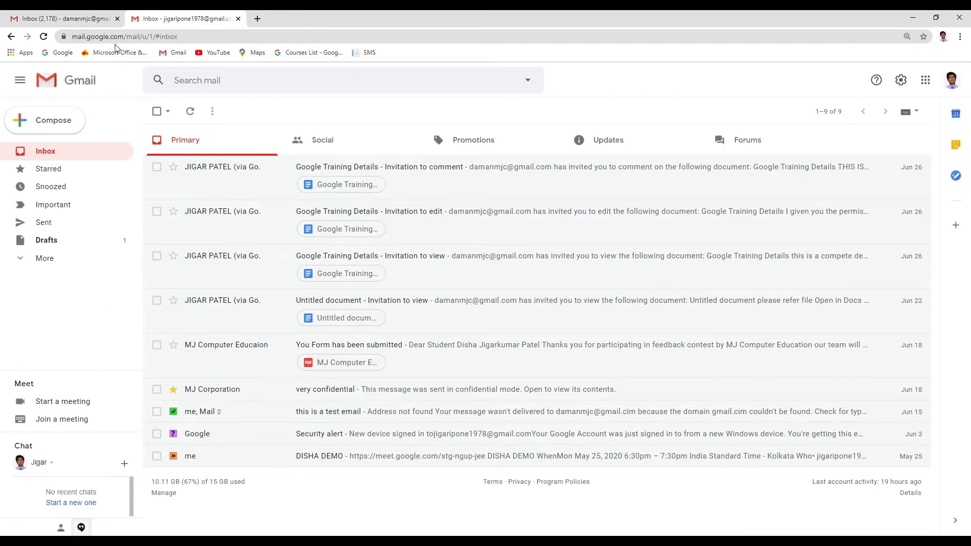
{"action": "left_click", "coordinate": [59, 124]}
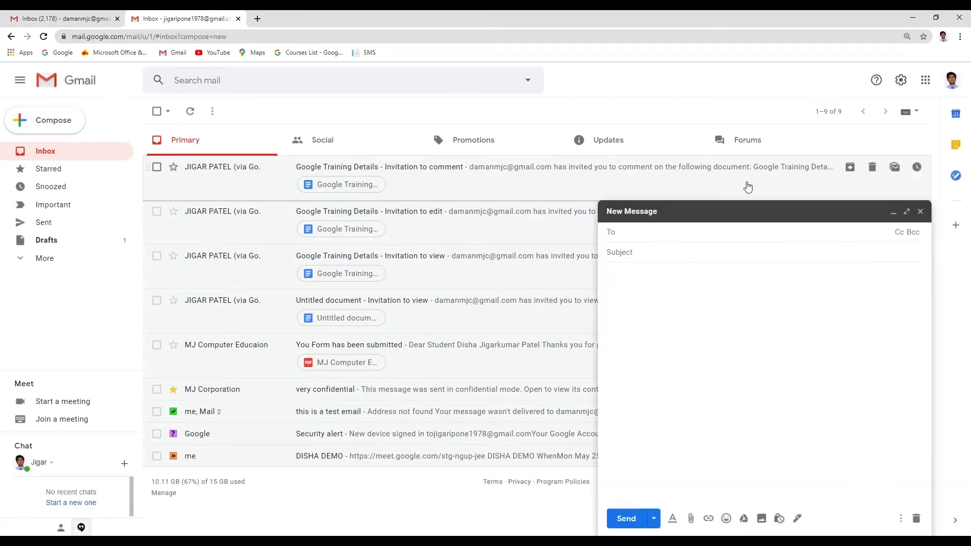
{"action": "type", "text": "daman"}
{"action": "left_click", "coordinate": [682, 253]}
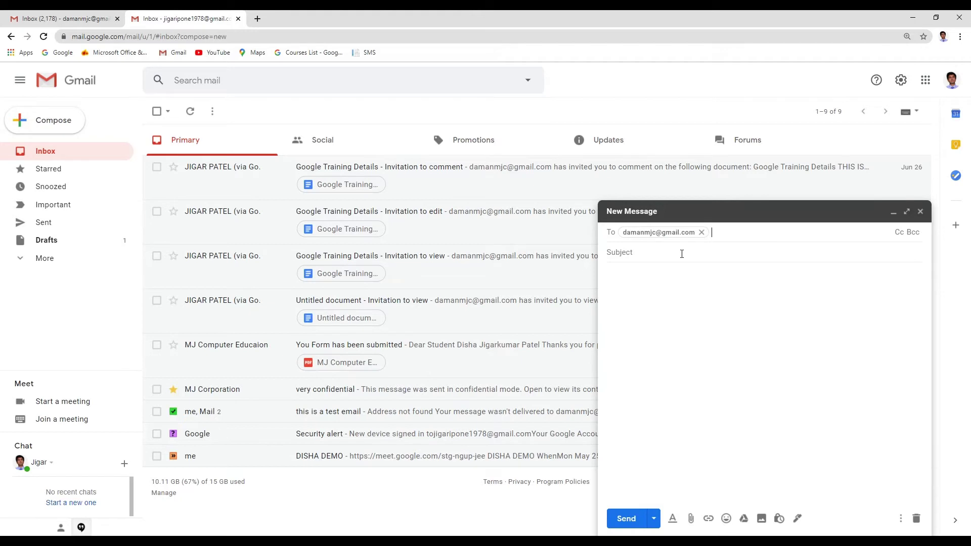
Give the message the subject "this email will to in VIP email lables" and the body "hellow", and send it.
{"action": "left_click", "coordinate": [632, 254]}
{"action": "type", "text": "th"}
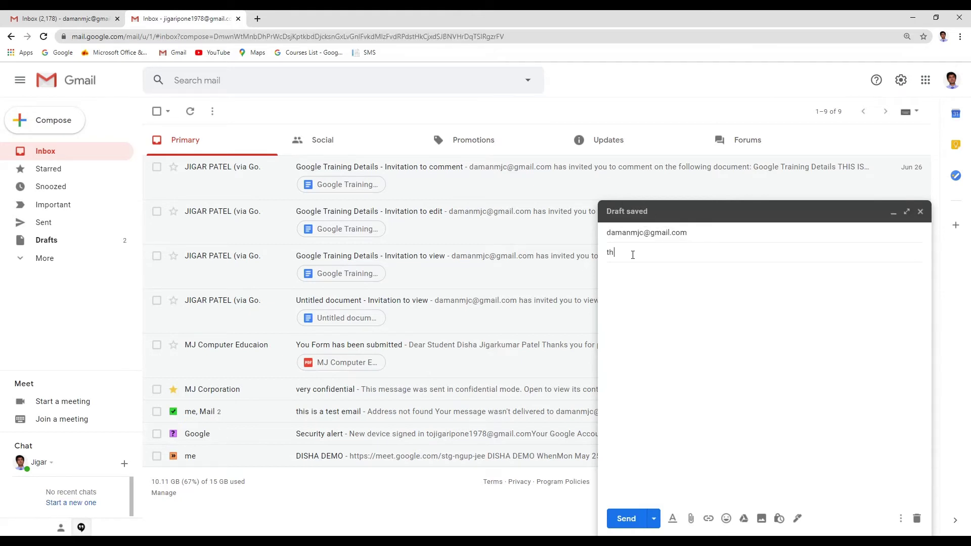
{"action": "type", "text": "his email will to in VIP "}
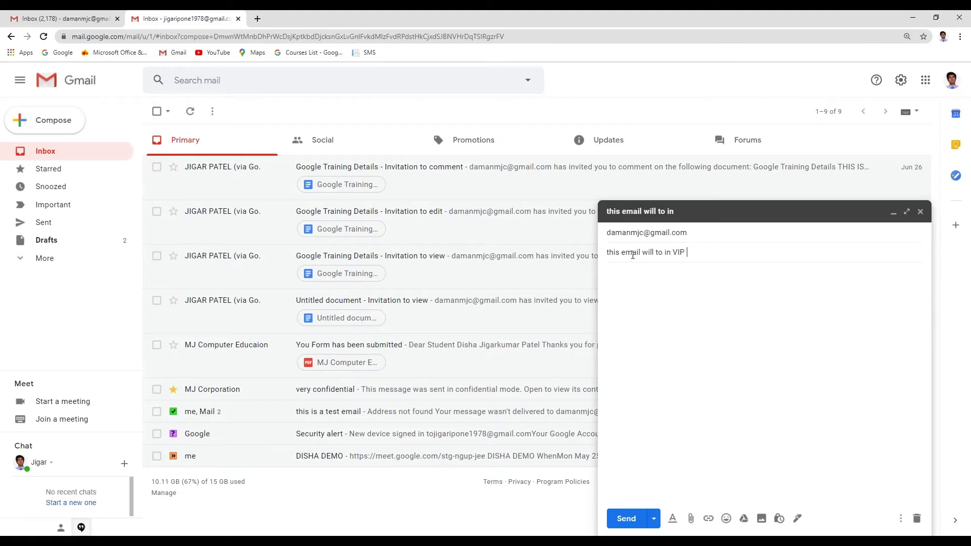
{"action": "type", "text": "emil lables"}
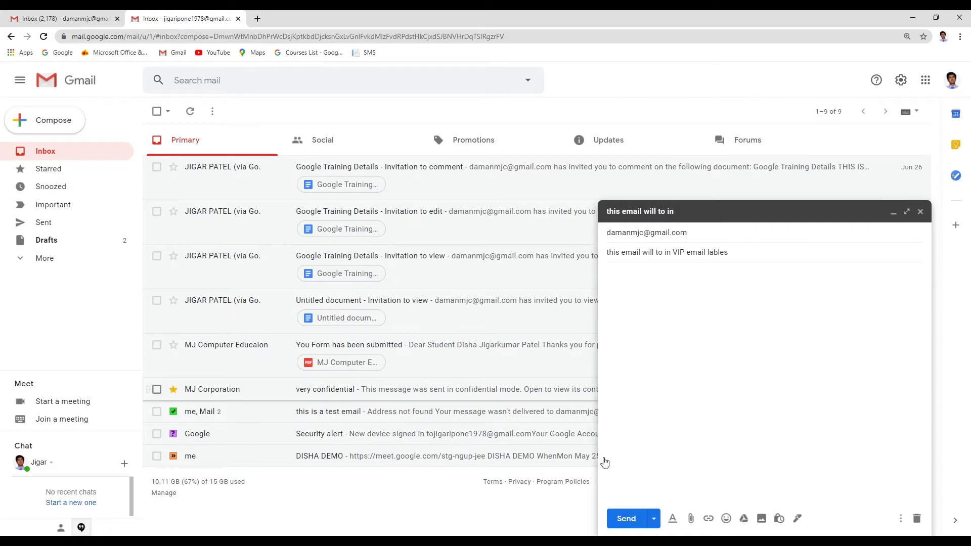
{"action": "left_click", "coordinate": [631, 343]}
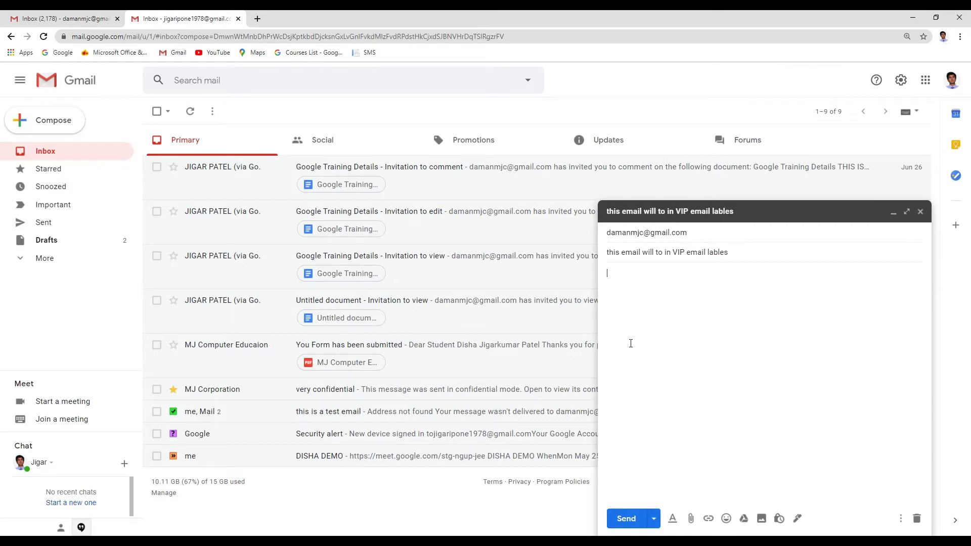
{"action": "type", "text": "hellow"}
{"action": "left_click", "coordinate": [628, 520]}
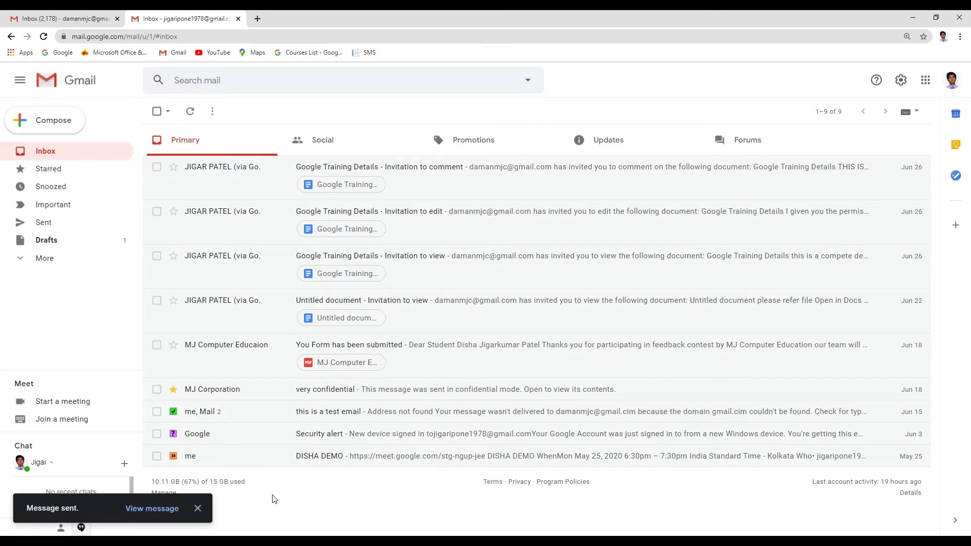
Switch back to the first account, refresh its inbox, check the conversations under the VIP Email label, and return to the inbox.
{"action": "left_click", "coordinate": [60, 20]}
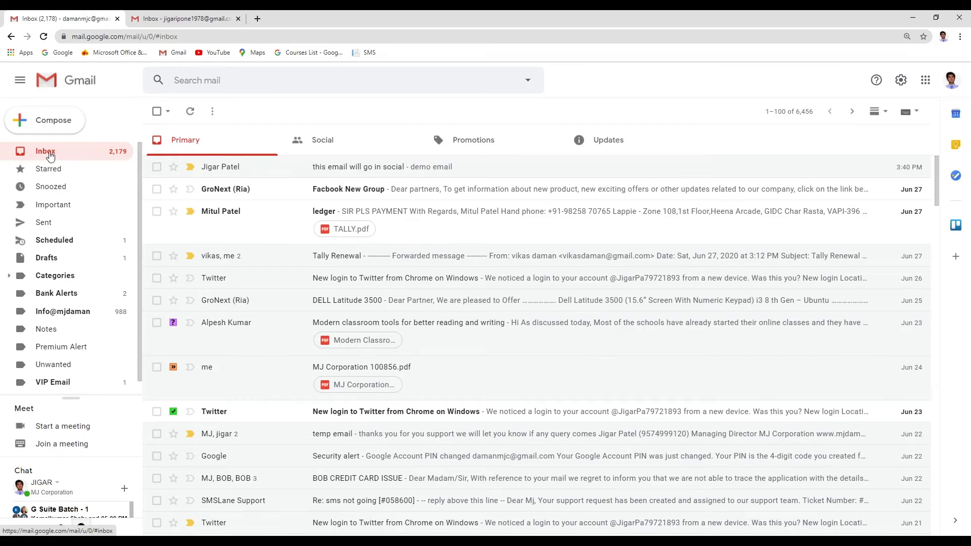
{"action": "left_click", "coordinate": [50, 157]}
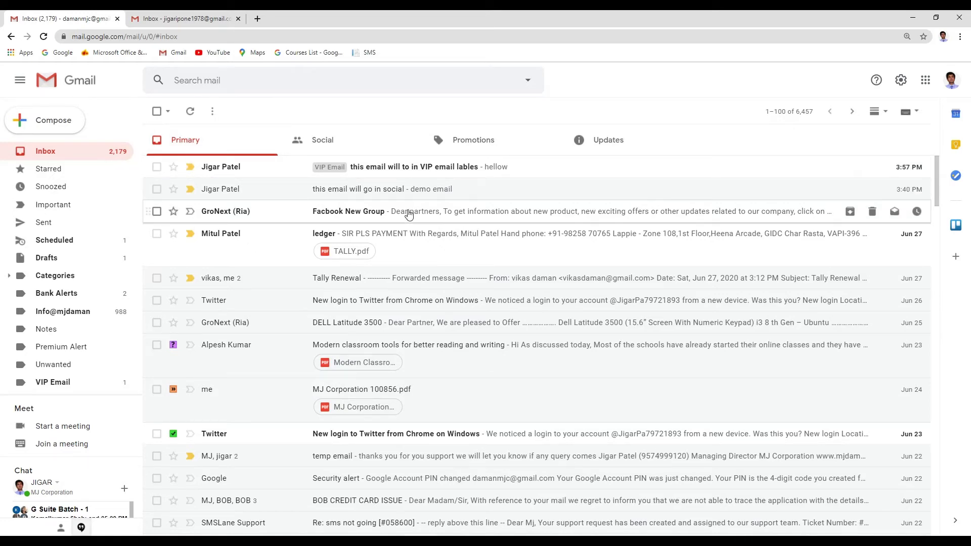
{"action": "left_click", "coordinate": [56, 389]}
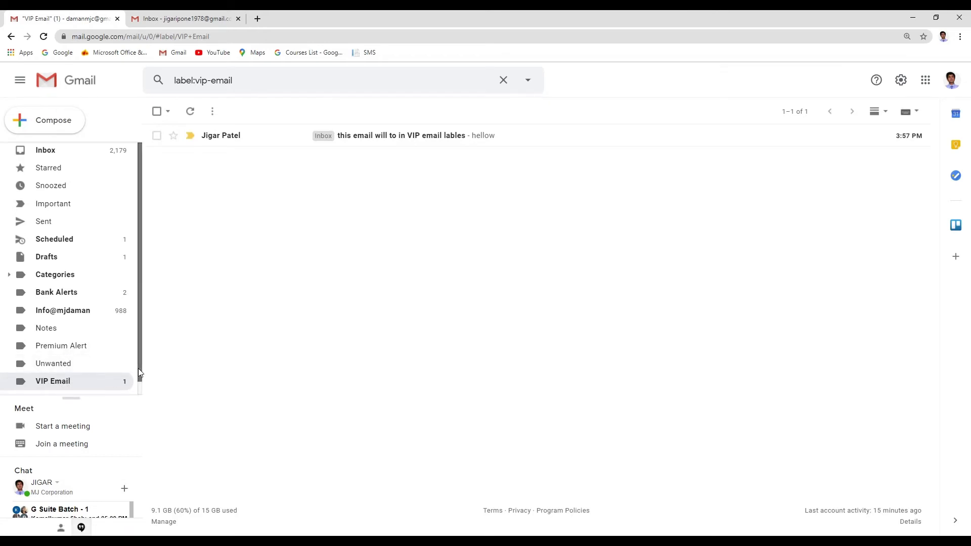
{"action": "scroll", "coordinate": [138, 368], "scroll_direction": "down", "scroll_amount": 1}
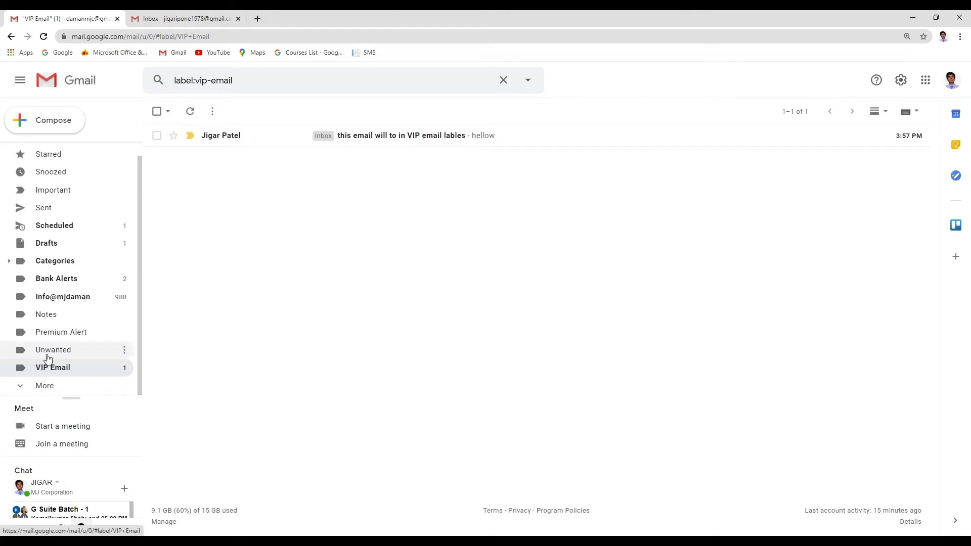
{"action": "scroll", "coordinate": [108, 230], "scroll_direction": "up", "scroll_amount": 1}
{"action": "left_click", "coordinate": [54, 157]}
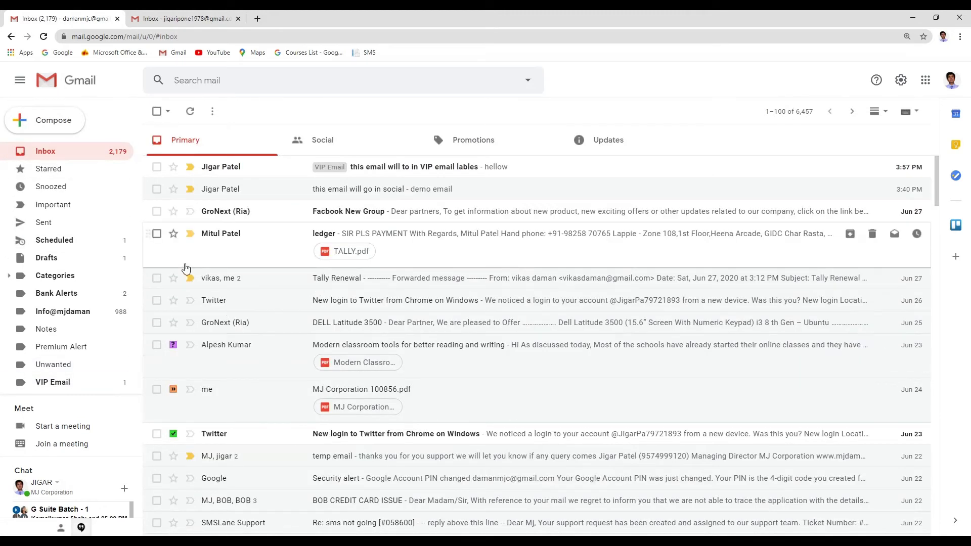
View the Starred and Important messages, look through the Bank Alerts label, and return to the inbox.
{"action": "left_click", "coordinate": [59, 172]}
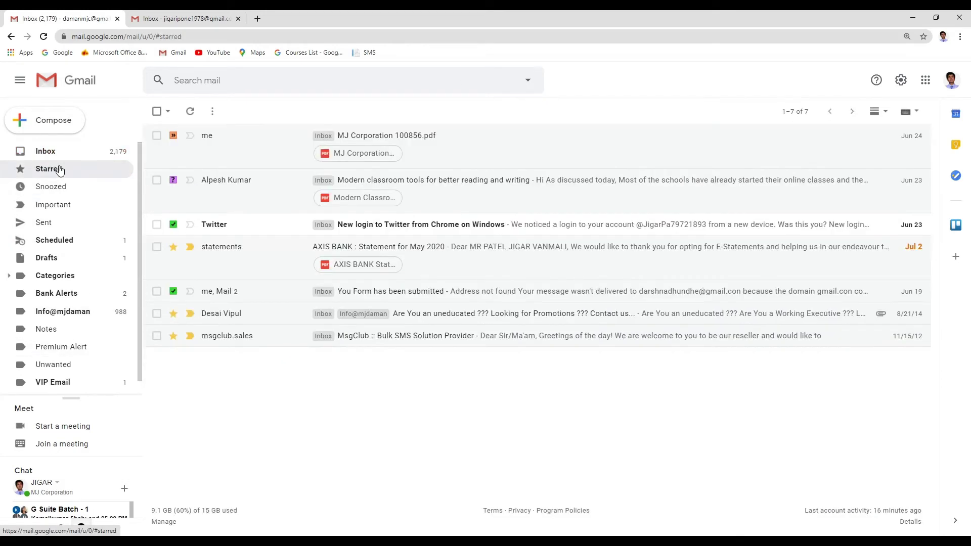
{"action": "left_click", "coordinate": [53, 205]}
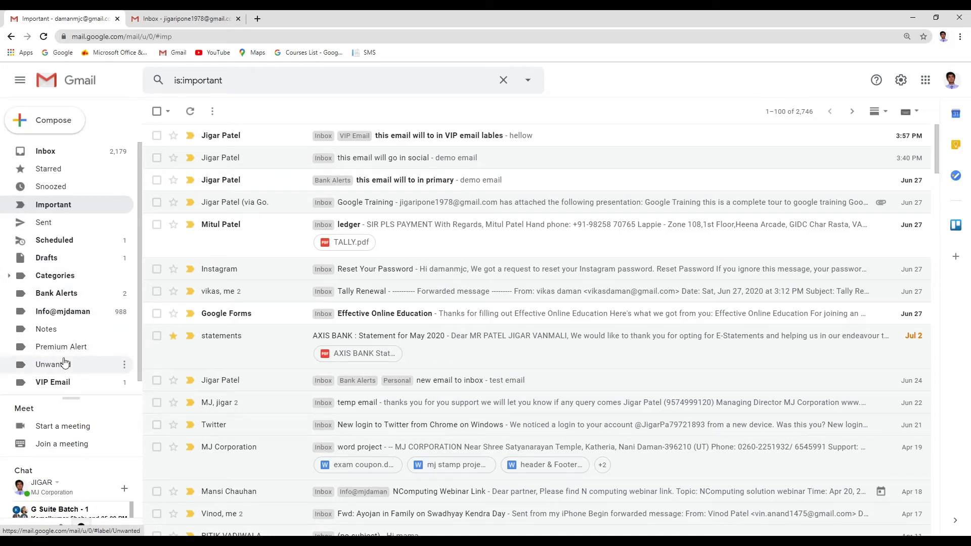
{"action": "left_click", "coordinate": [68, 303]}
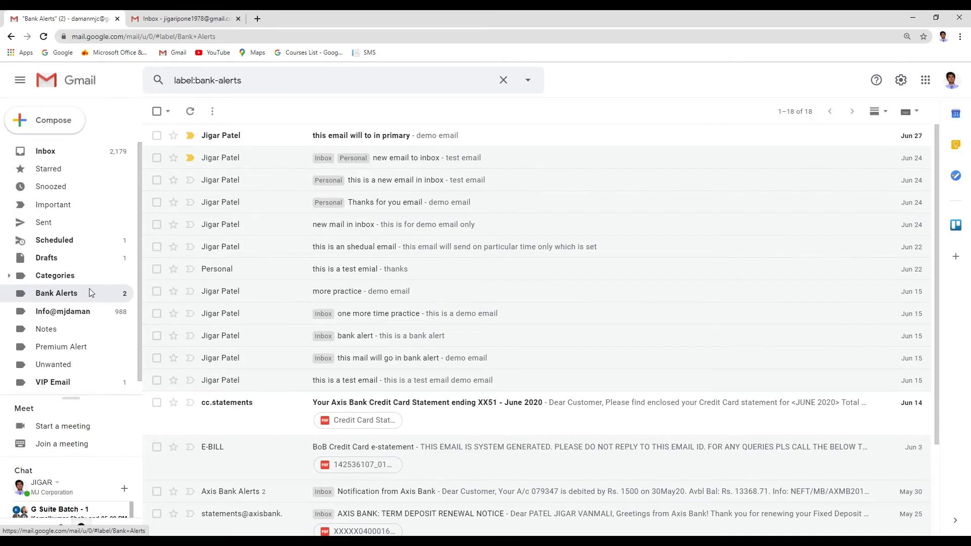
{"action": "scroll", "coordinate": [338, 306], "scroll_direction": "down", "scroll_amount": 3}
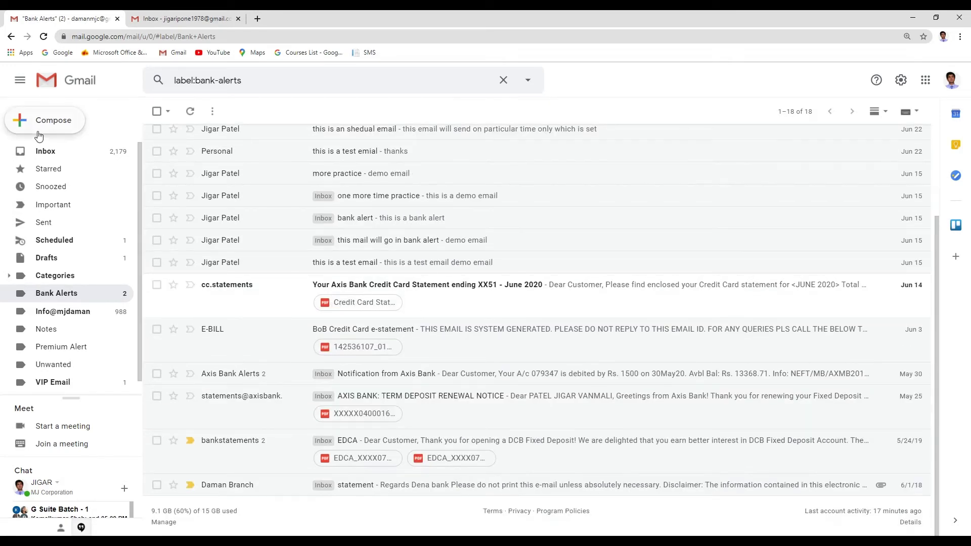
{"action": "left_click", "coordinate": [41, 151]}
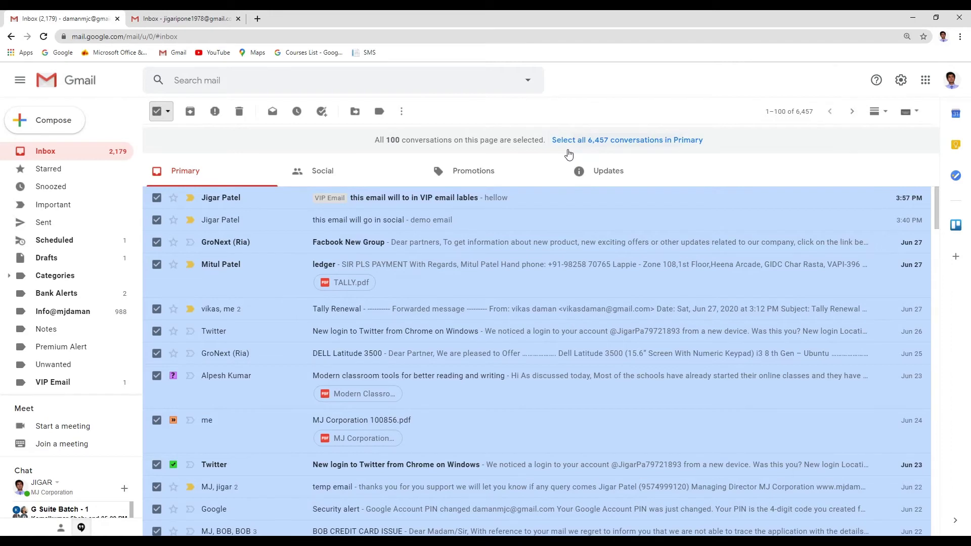
Clear the selection of all conversations, look through the Primary inbox, and compare it with the VIP Email label's messages.
{"action": "left_click", "coordinate": [161, 116]}
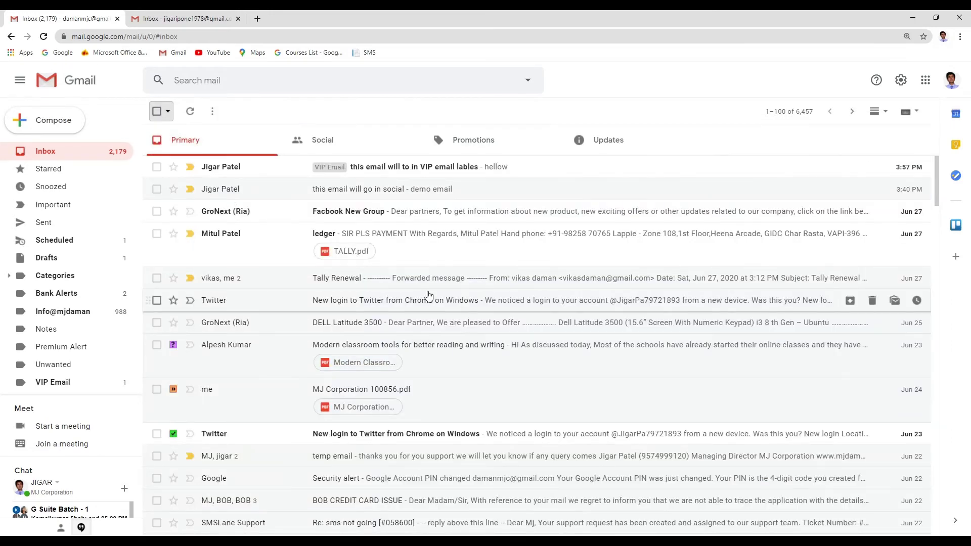
{"action": "scroll", "coordinate": [429, 296], "scroll_direction": "down", "scroll_amount": 6}
{"action": "scroll", "coordinate": [382, 293], "scroll_direction": "up", "scroll_amount": 5}
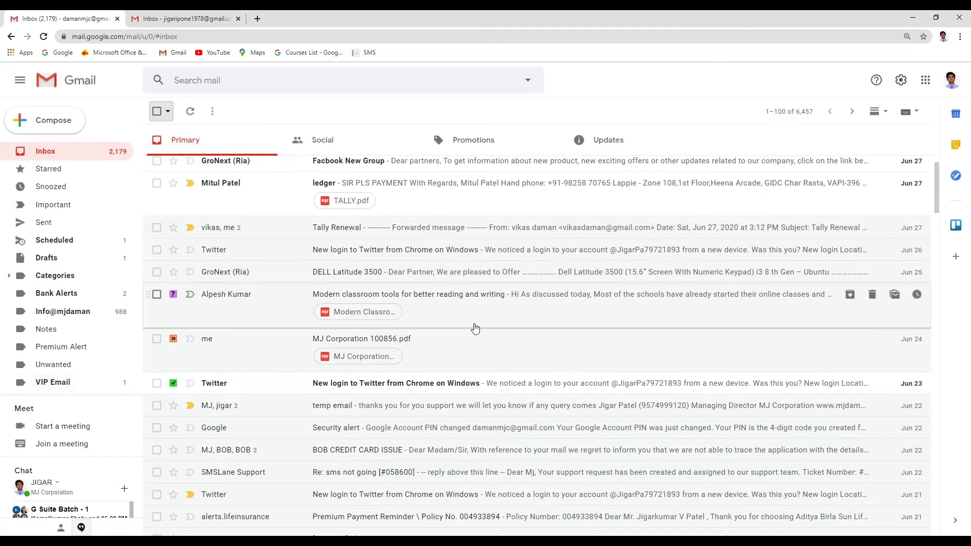
{"action": "left_click", "coordinate": [46, 388]}
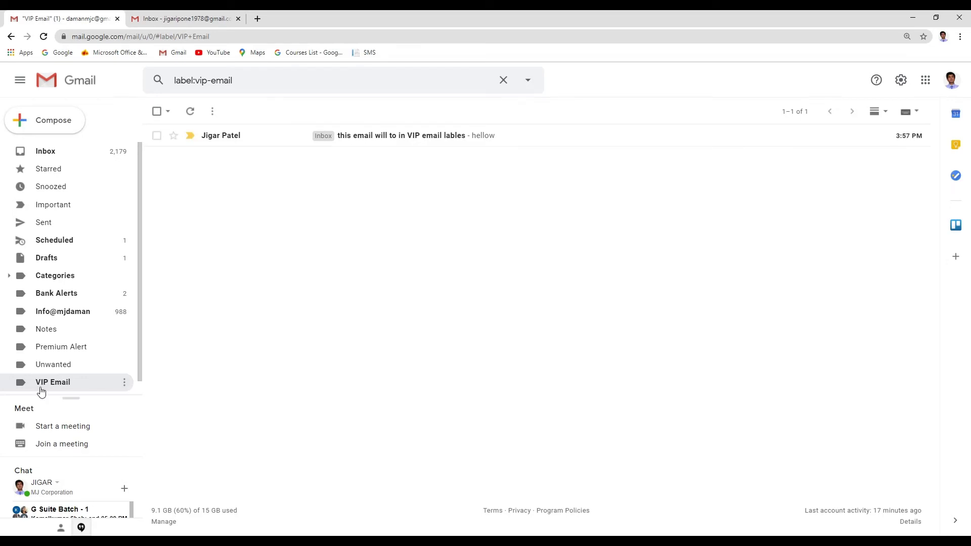
{"action": "left_click", "coordinate": [50, 155]}
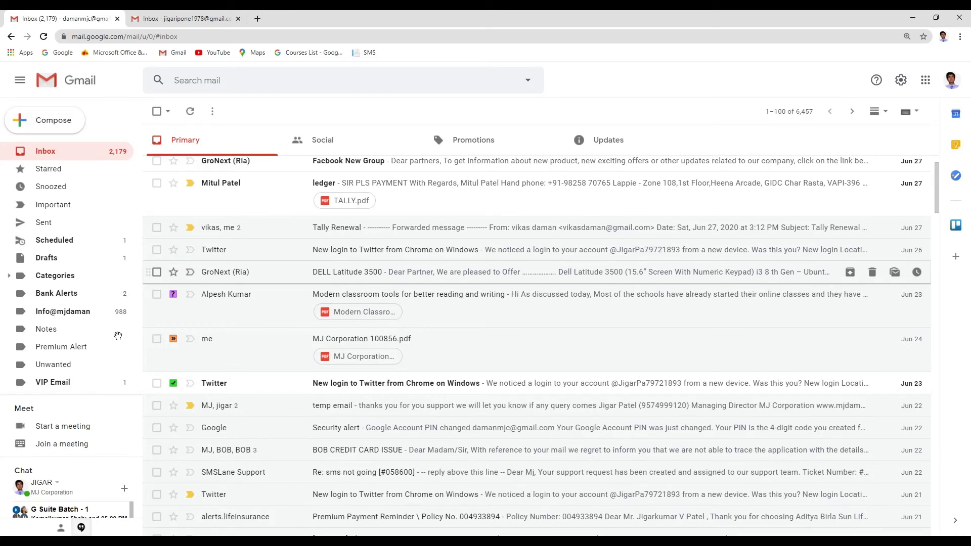
{"action": "left_click", "coordinate": [63, 388]}
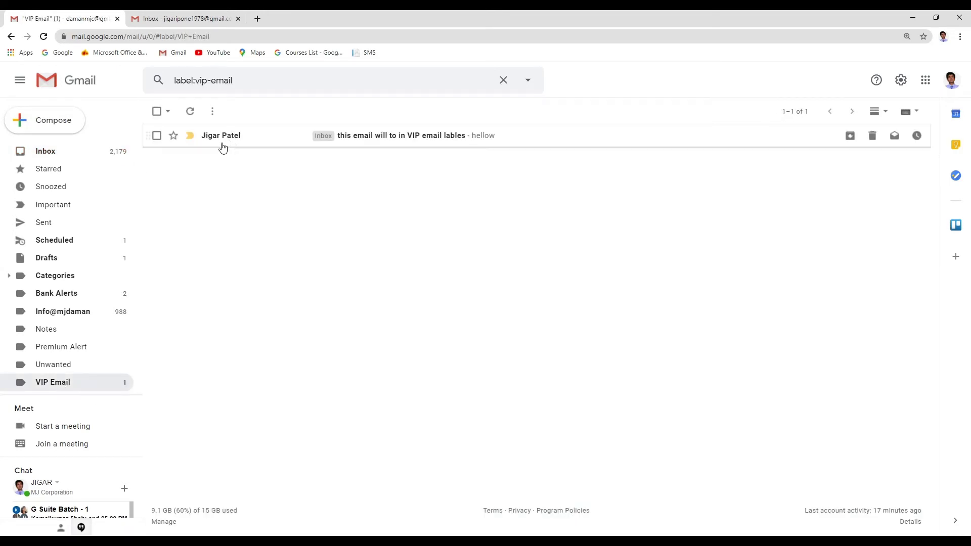
{"action": "left_click", "coordinate": [51, 161]}
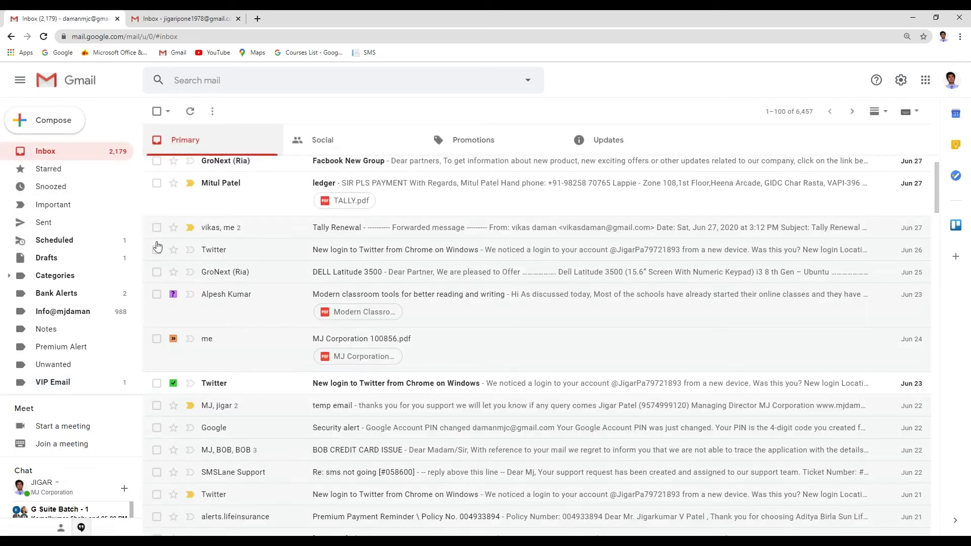
{"action": "left_click", "coordinate": [60, 387]}
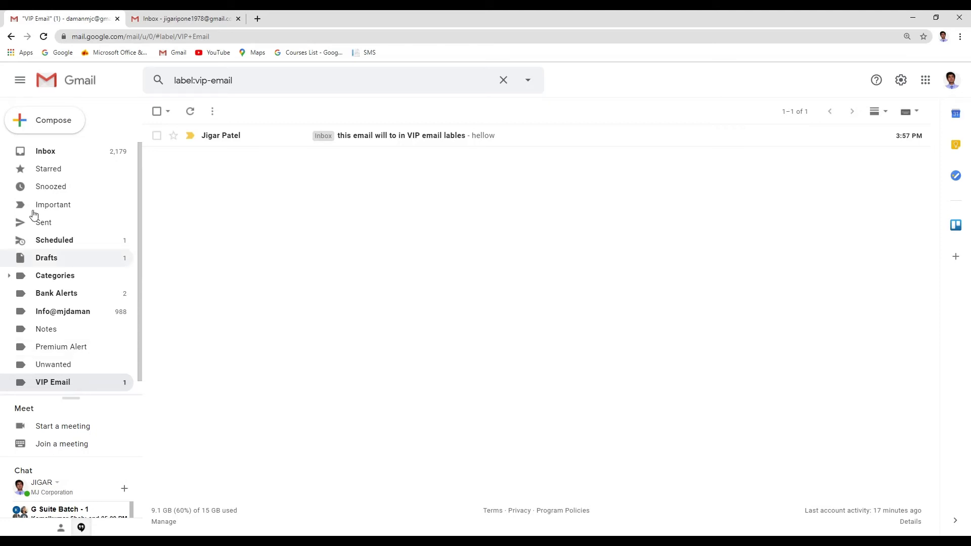
{"action": "left_click", "coordinate": [45, 152]}
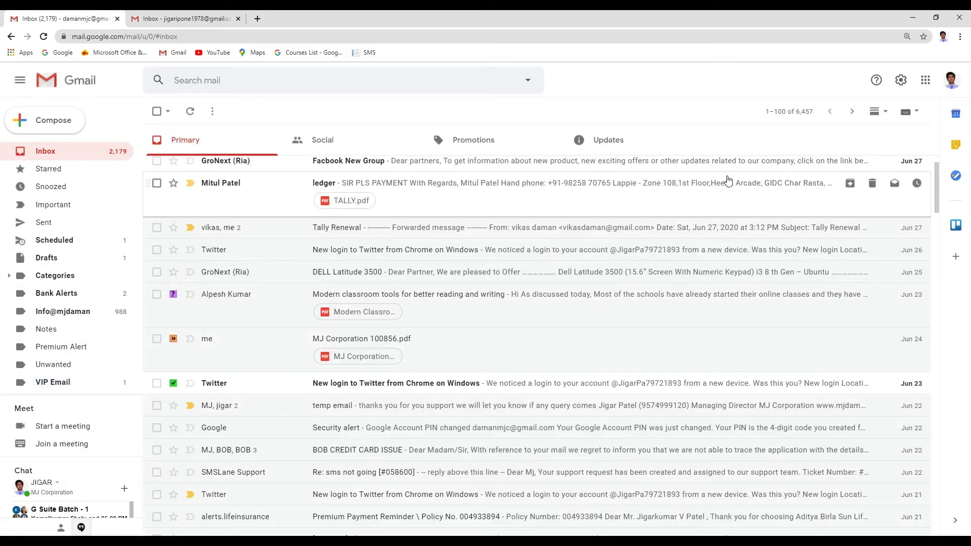
Open the full label settings and review the system labels, categories and custom labels.
{"action": "left_click", "coordinate": [901, 83]}
{"action": "left_click", "coordinate": [875, 143]}
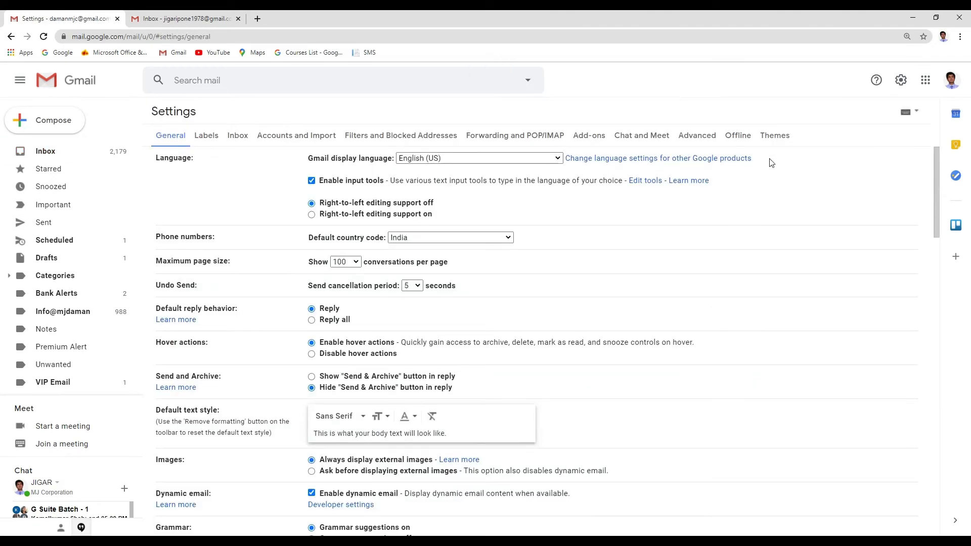
{"action": "left_click", "coordinate": [208, 137]}
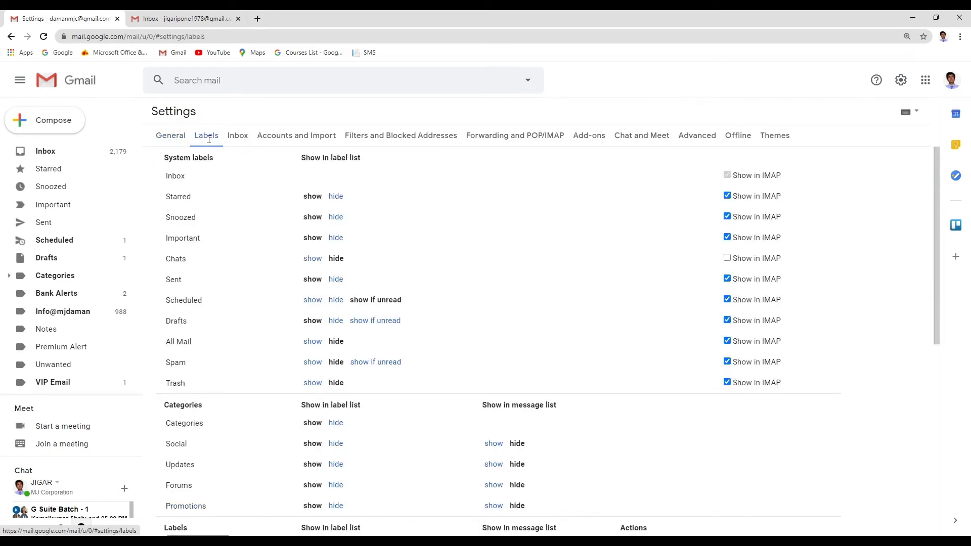
{"action": "scroll", "coordinate": [208, 172], "scroll_direction": "down", "scroll_amount": 1}
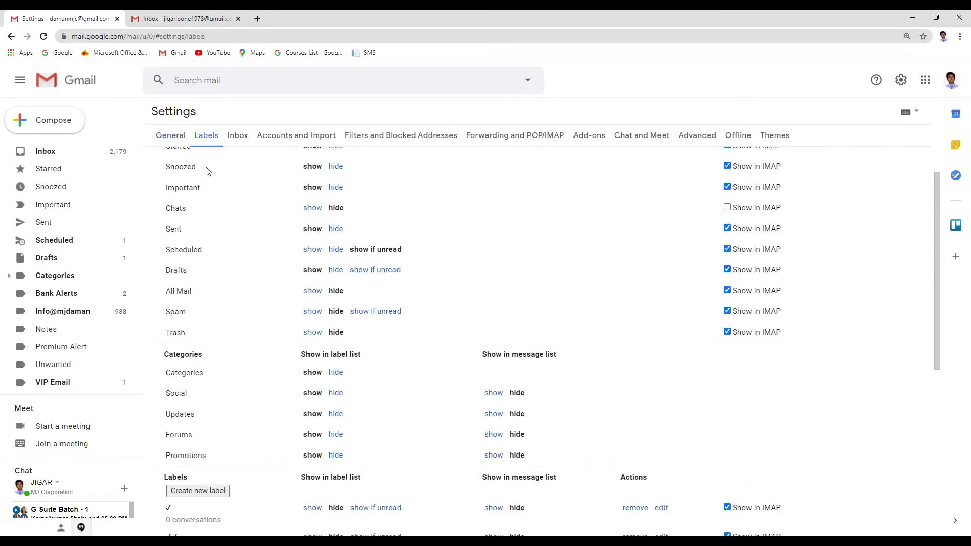
{"action": "scroll", "coordinate": [208, 172], "scroll_direction": "down", "scroll_amount": 6}
{"action": "scroll", "coordinate": [252, 351], "scroll_direction": "up", "scroll_amount": 1}
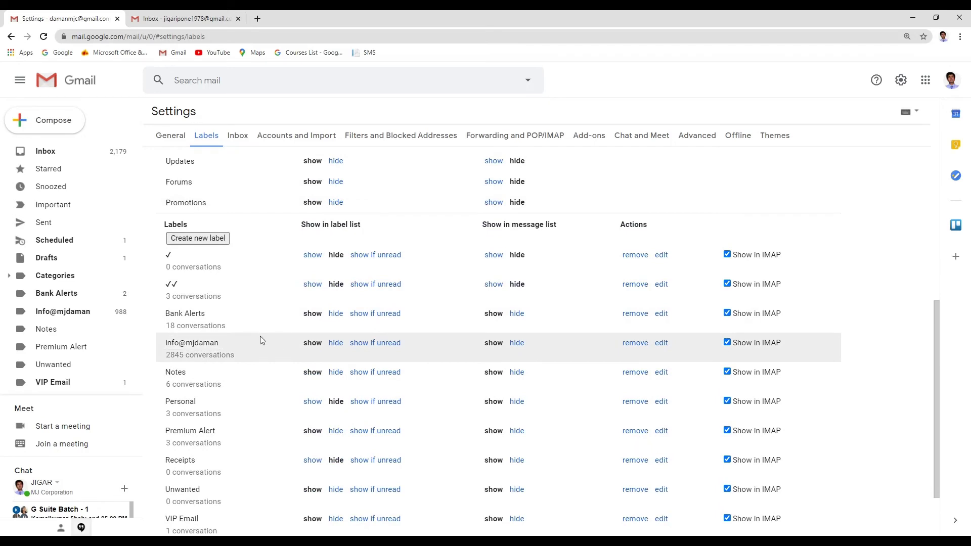
{"action": "scroll", "coordinate": [259, 335], "scroll_direction": "up", "scroll_amount": 6}
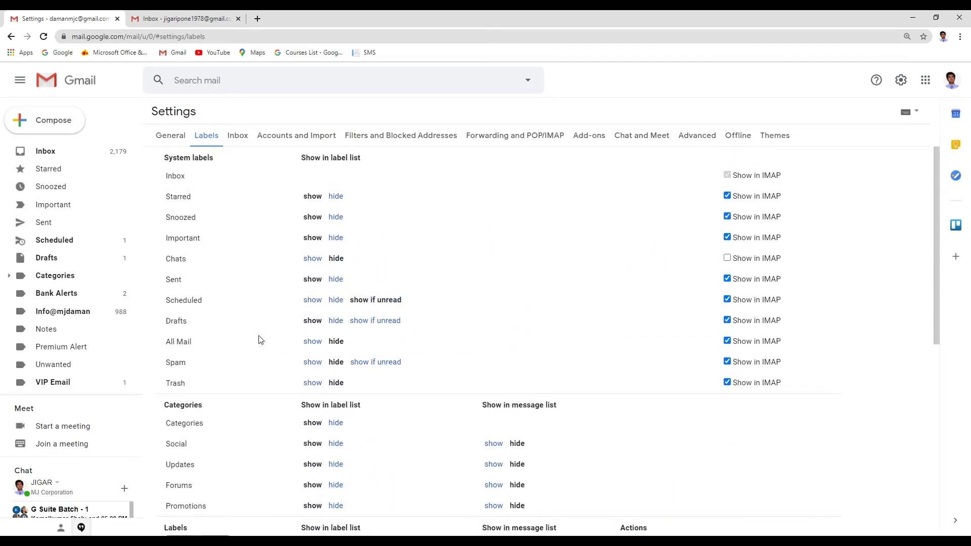
Check the message under the VIP Email label again and return to the inbox.
{"action": "left_click", "coordinate": [70, 385]}
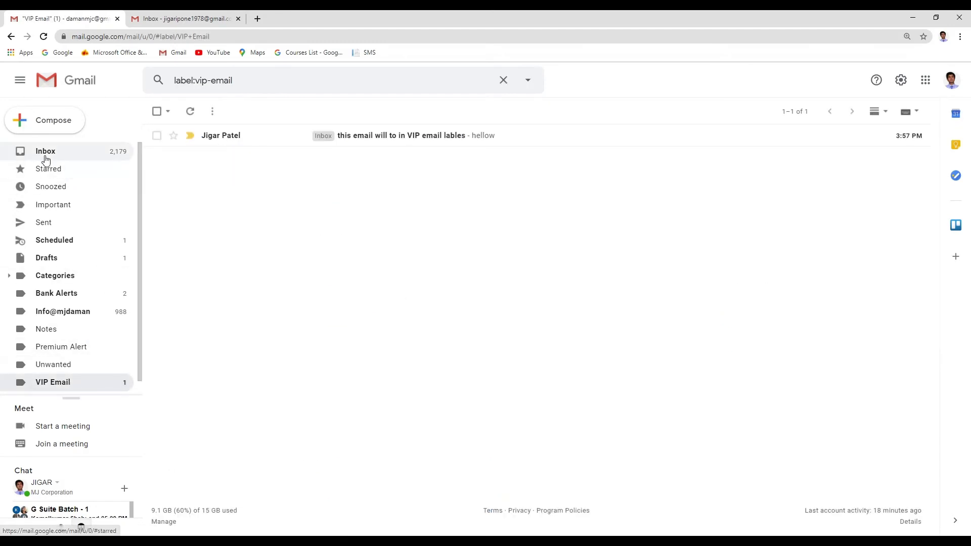
{"action": "left_click", "coordinate": [79, 329]}
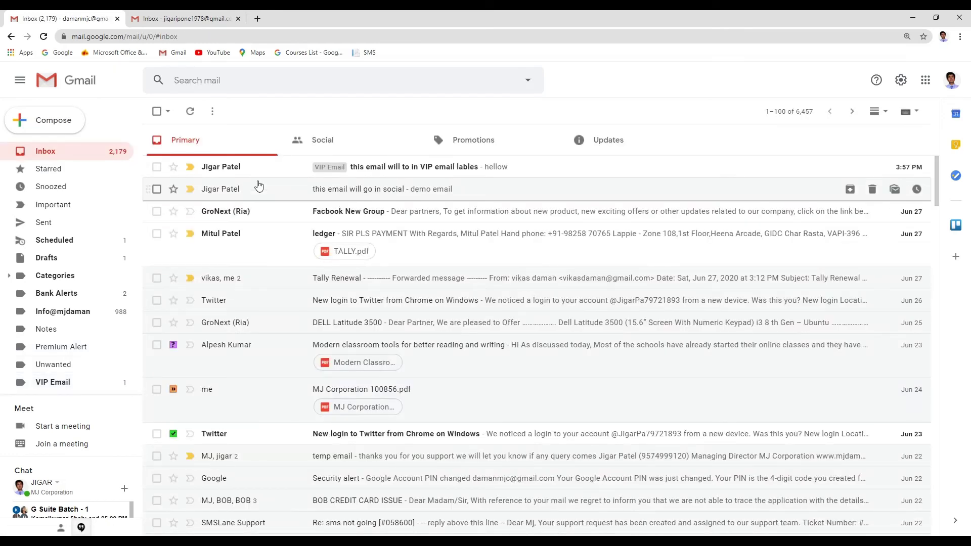
{"action": "left_click", "coordinate": [51, 384]}
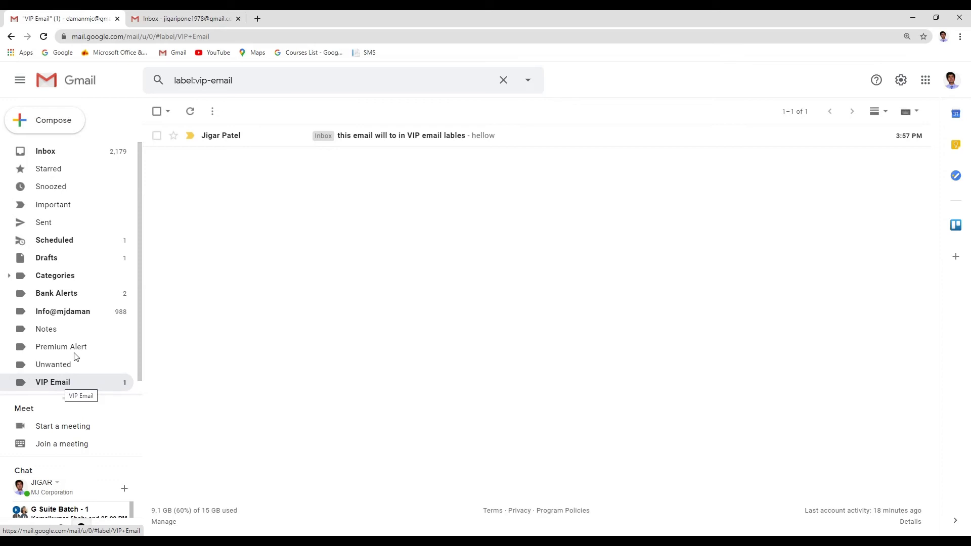
{"action": "left_click", "coordinate": [56, 155]}
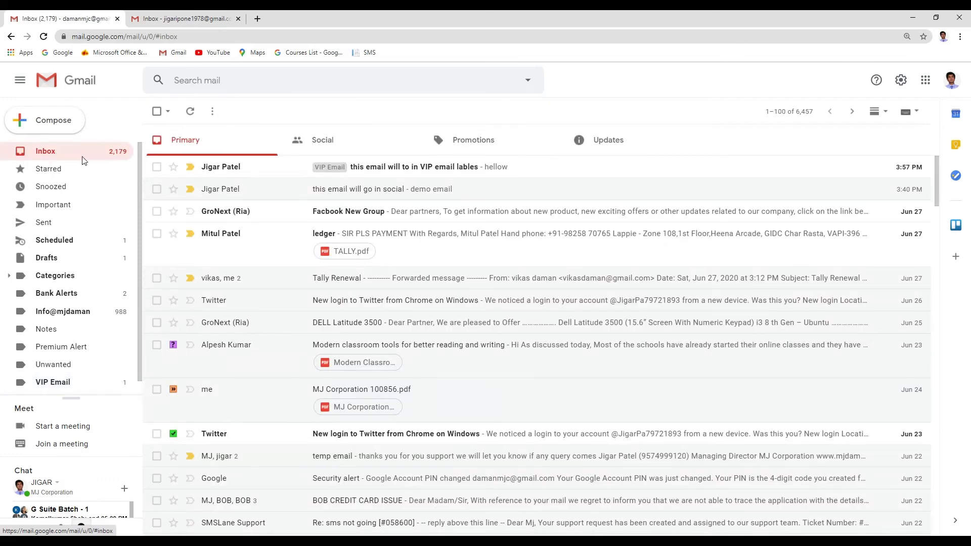
Open the filter that applies the "VIP Email" label for editing, review its criteria and actions, and leave without updating it.
{"action": "left_click", "coordinate": [901, 81]}
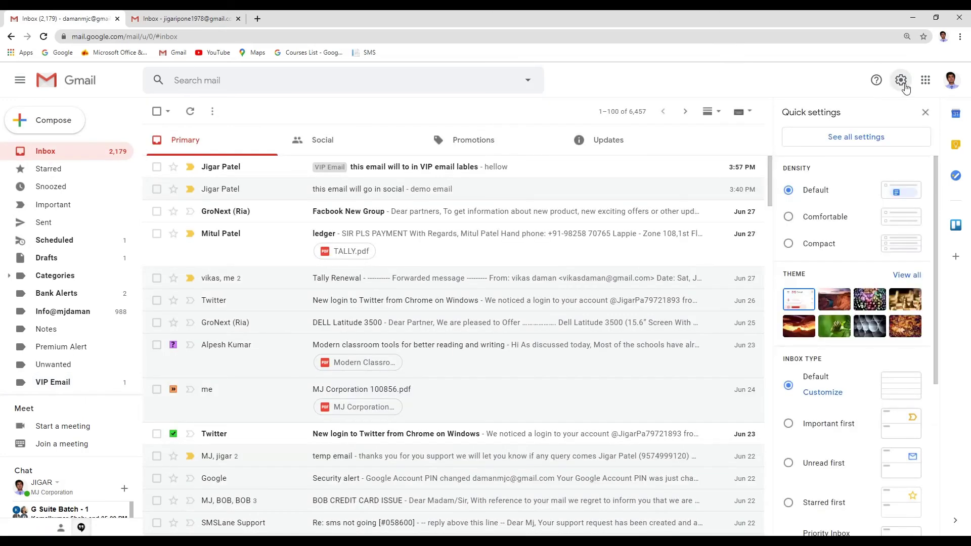
{"action": "left_click", "coordinate": [857, 146]}
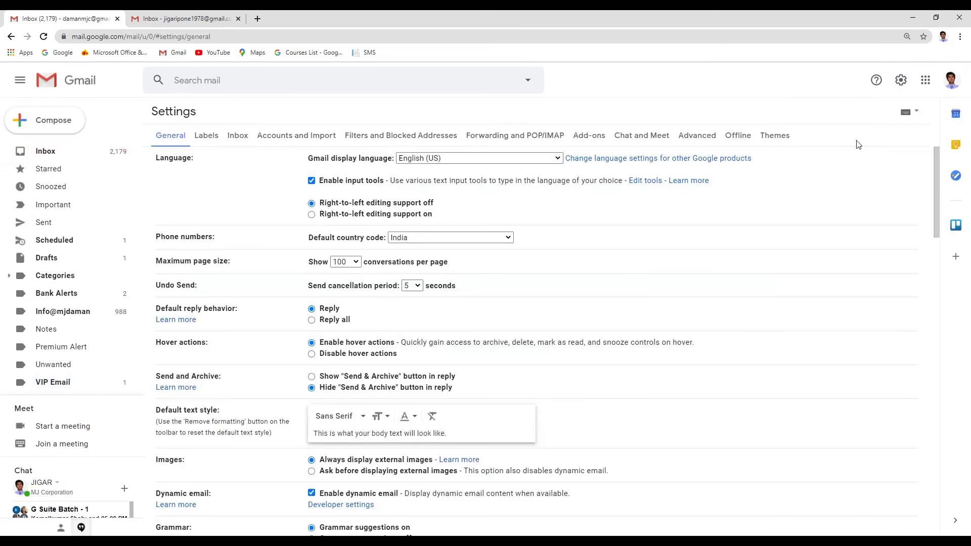
{"action": "left_click", "coordinate": [400, 136]}
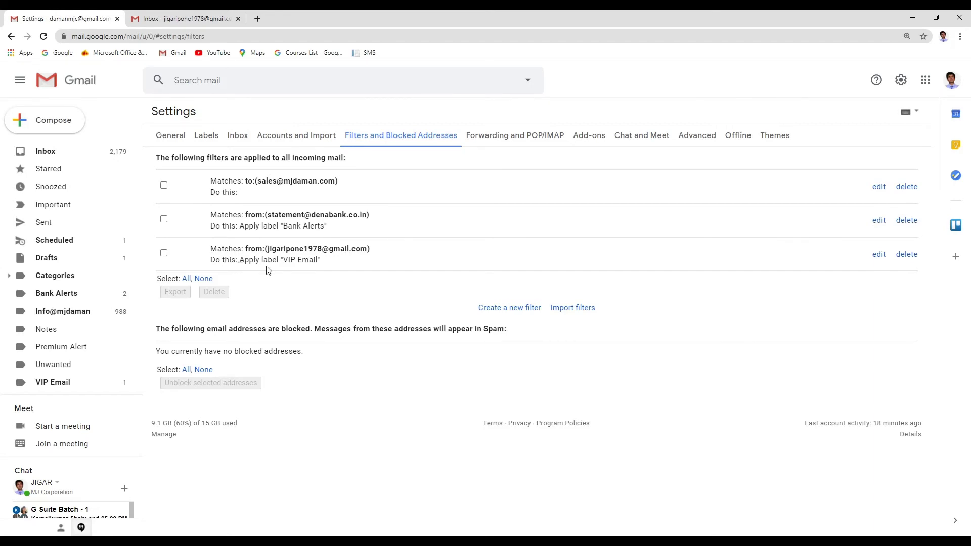
{"action": "left_click", "coordinate": [164, 254]}
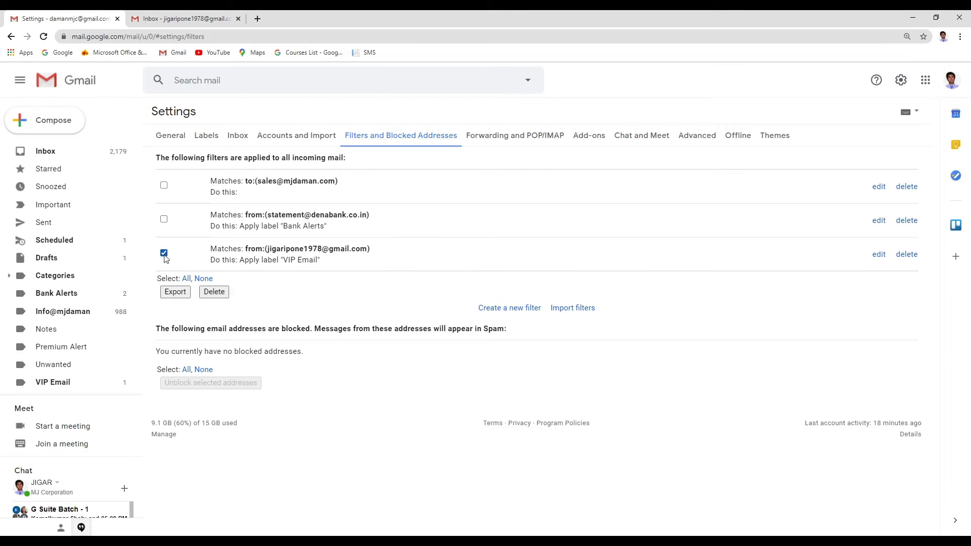
{"action": "left_click", "coordinate": [879, 255]}
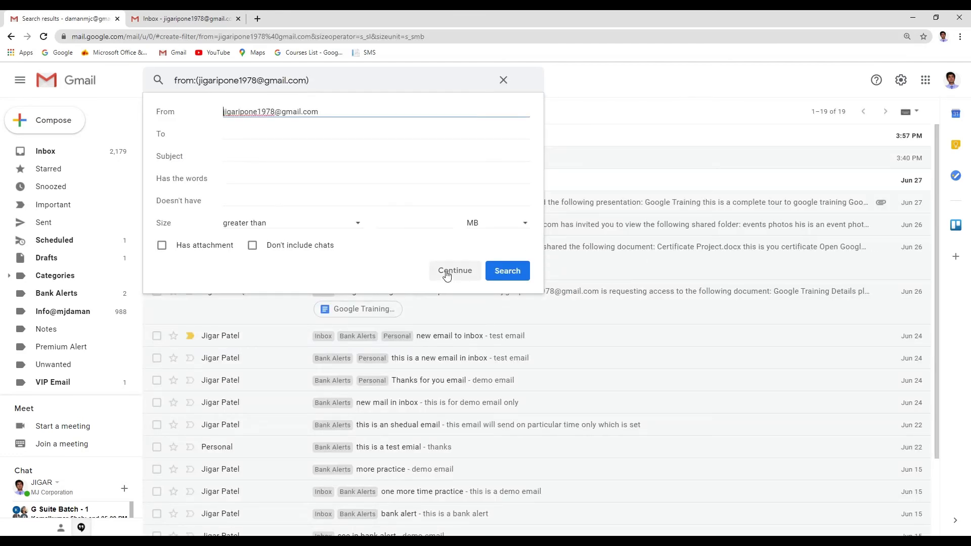
{"action": "left_click", "coordinate": [449, 275]}
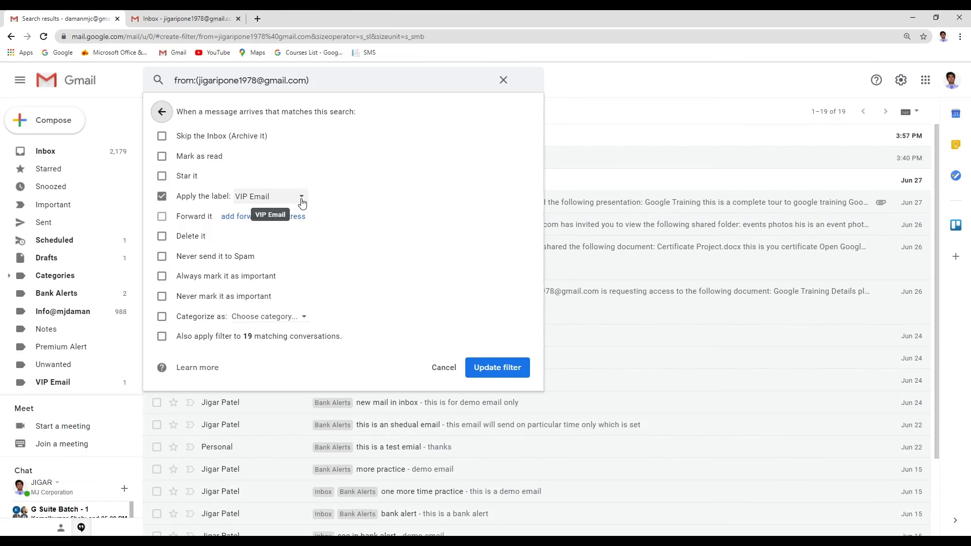
{"action": "left_click", "coordinate": [457, 404]}
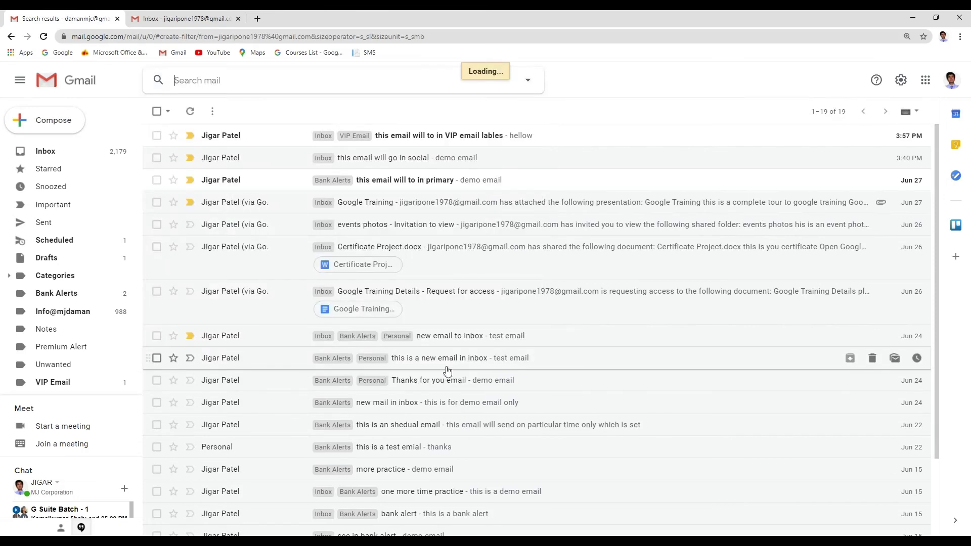
Delete the filter that applies the "VIP Email" label and confirm the deletion.
{"action": "left_click", "coordinate": [163, 253]}
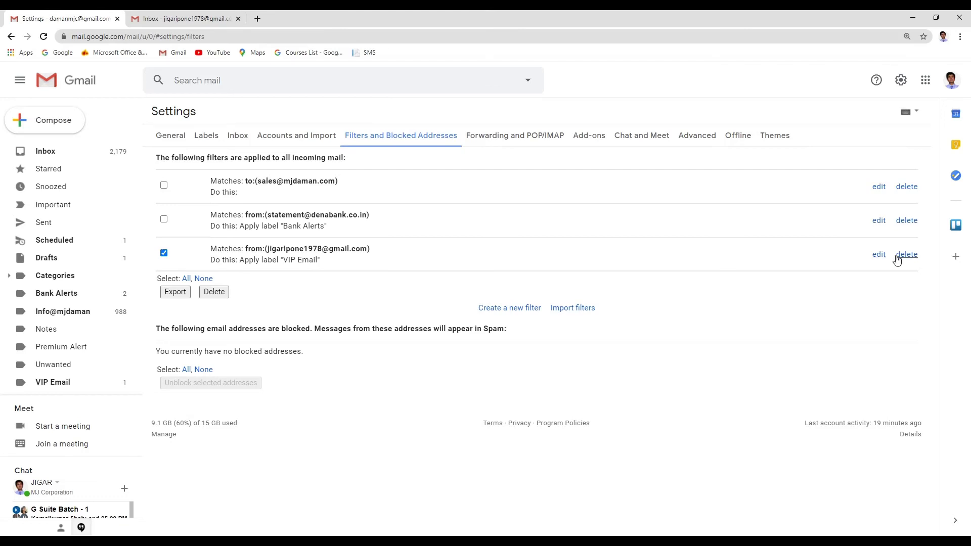
{"action": "left_click", "coordinate": [907, 257]}
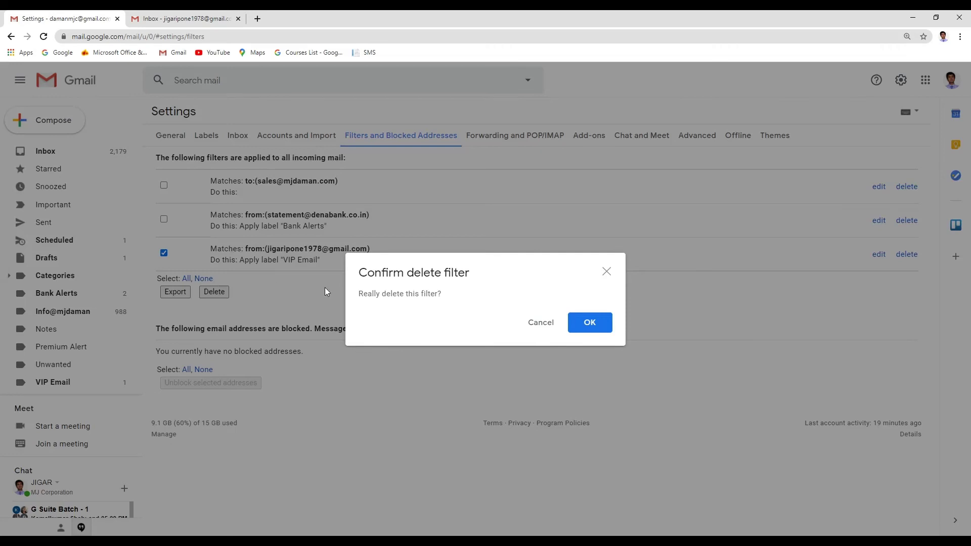
{"action": "left_click", "coordinate": [586, 328]}
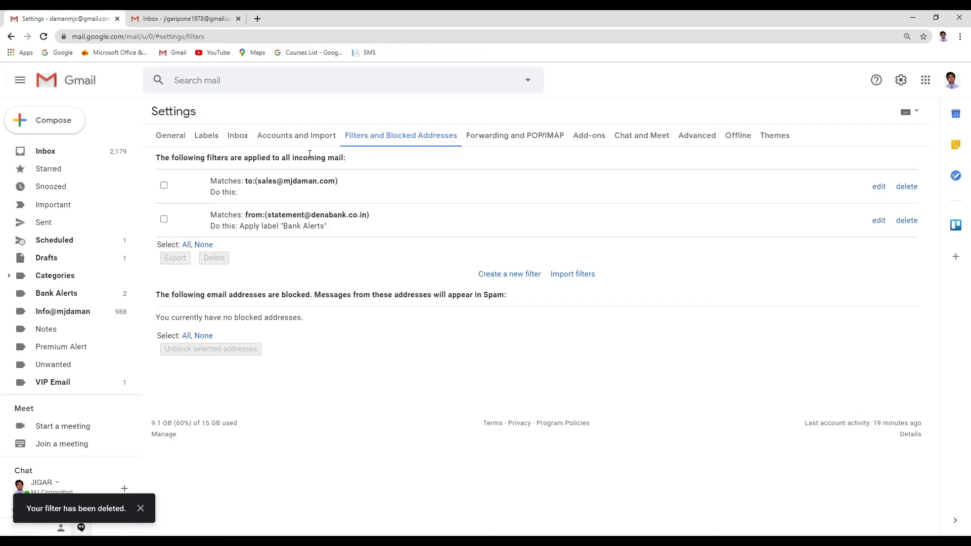
Remove the custom "VIP Email" label in the label settings and confirm its deletion.
{"action": "left_click", "coordinate": [216, 136]}
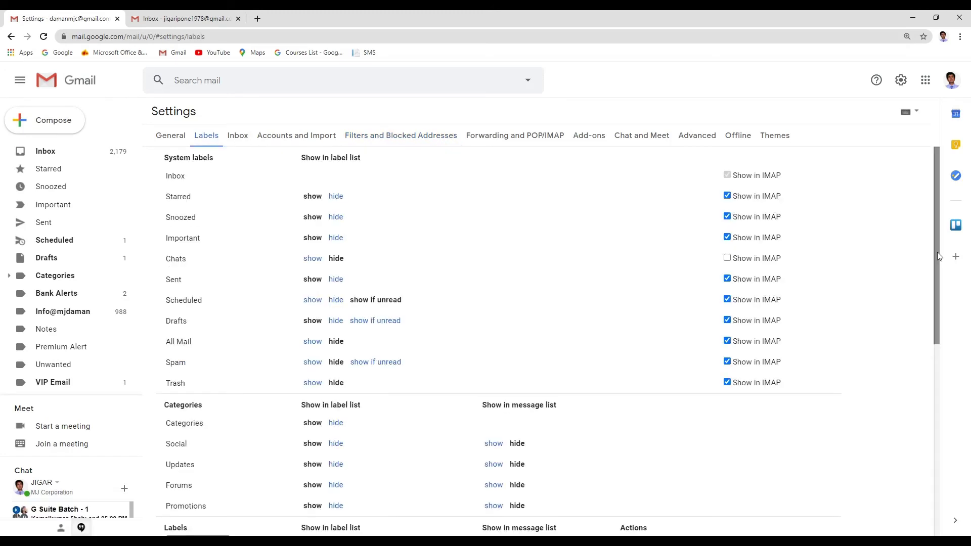
{"action": "left_click_drag", "start_coordinate": [937, 252], "coordinate": [934, 409]}
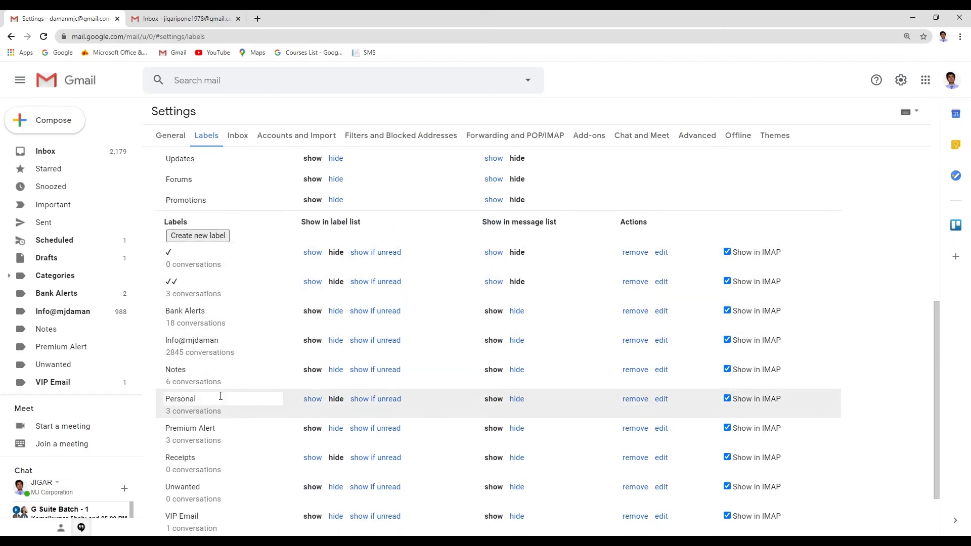
{"action": "scroll", "coordinate": [222, 402], "scroll_direction": "down", "scroll_amount": 3}
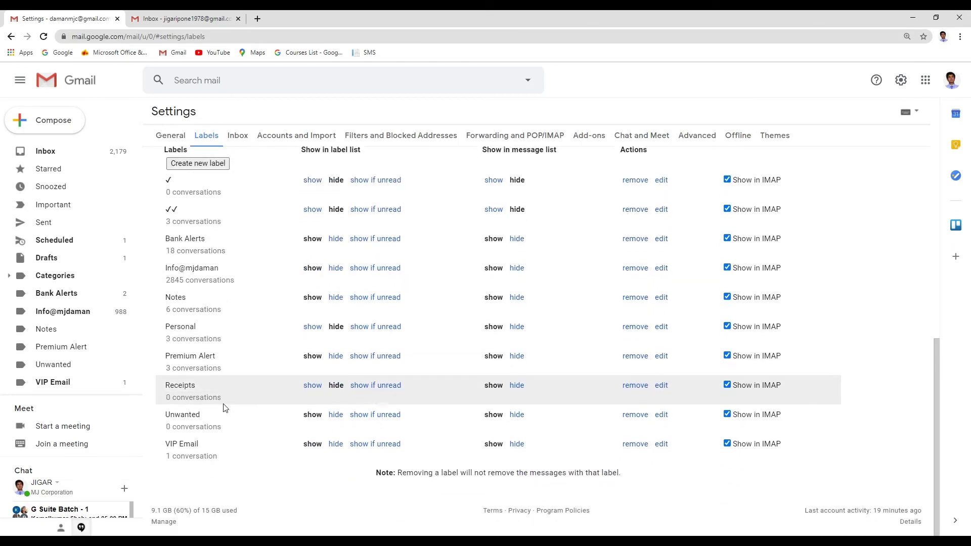
{"action": "left_click", "coordinate": [206, 445]}
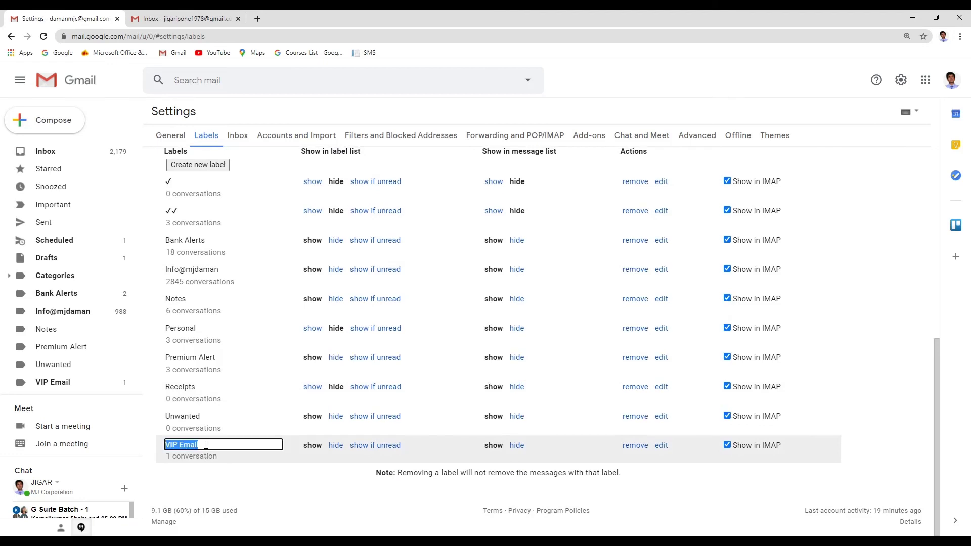
{"action": "left_click", "coordinate": [634, 446]}
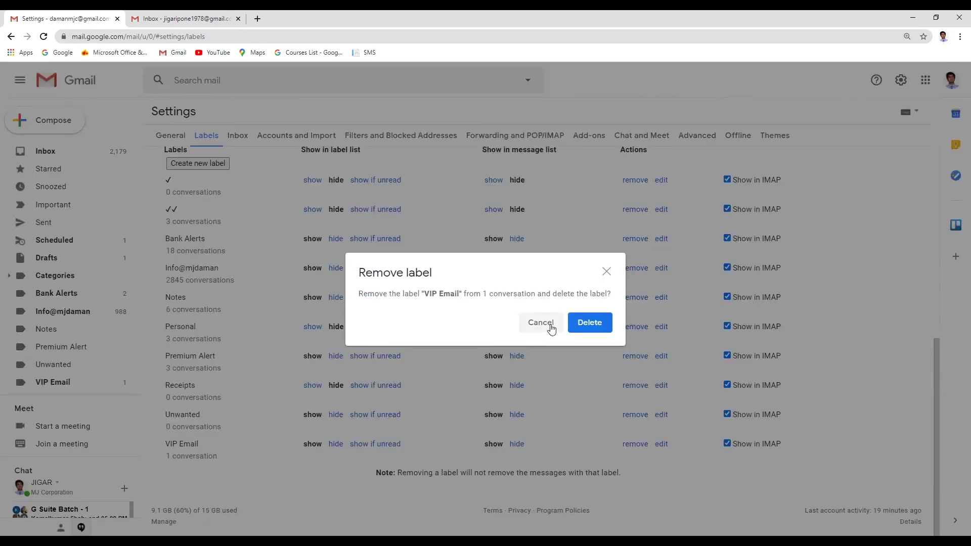
{"action": "left_click", "coordinate": [592, 327]}
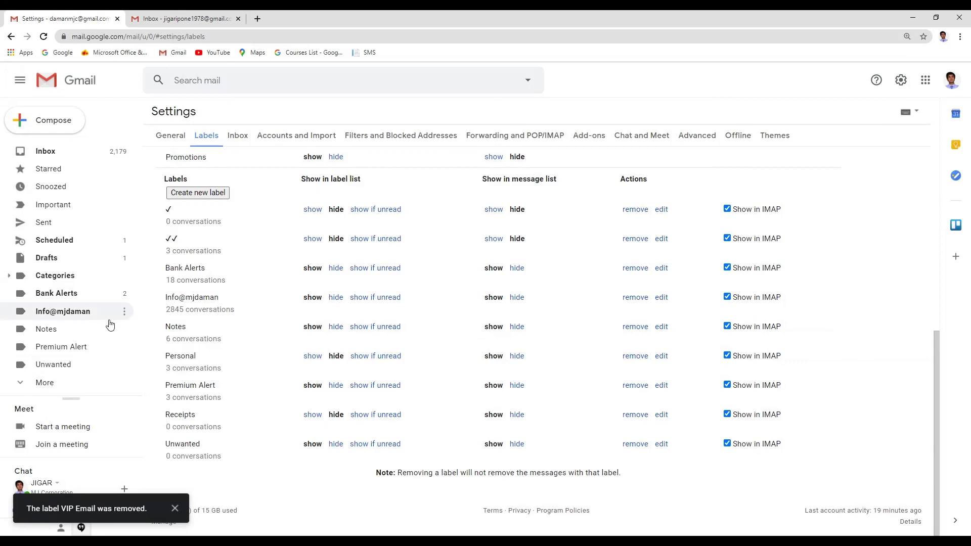
Look through the Primary inbox, then view the Important messages and the Premium Alert label.
{"action": "left_click", "coordinate": [46, 152]}
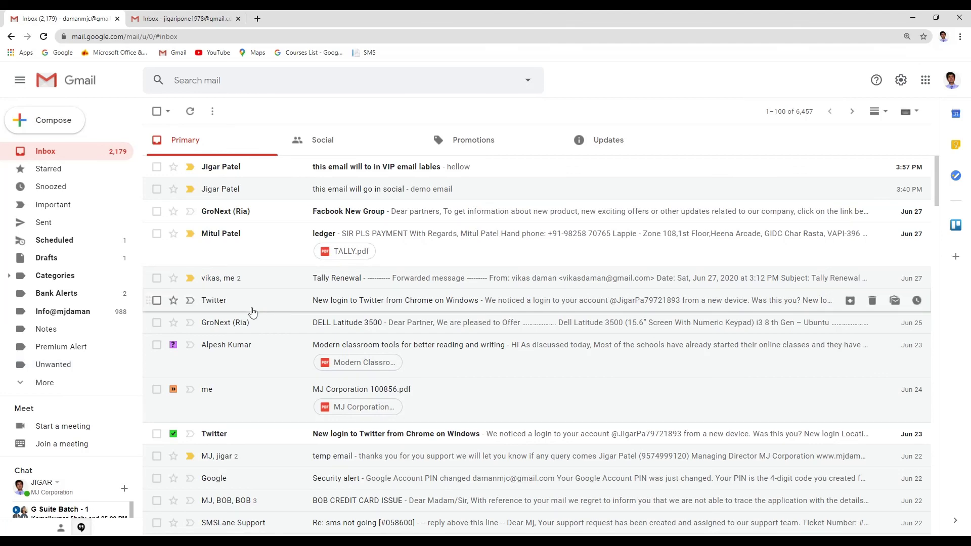
{"action": "scroll", "coordinate": [253, 312], "scroll_direction": "down", "scroll_amount": 4}
{"action": "scroll", "coordinate": [300, 313], "scroll_direction": "down", "scroll_amount": 7}
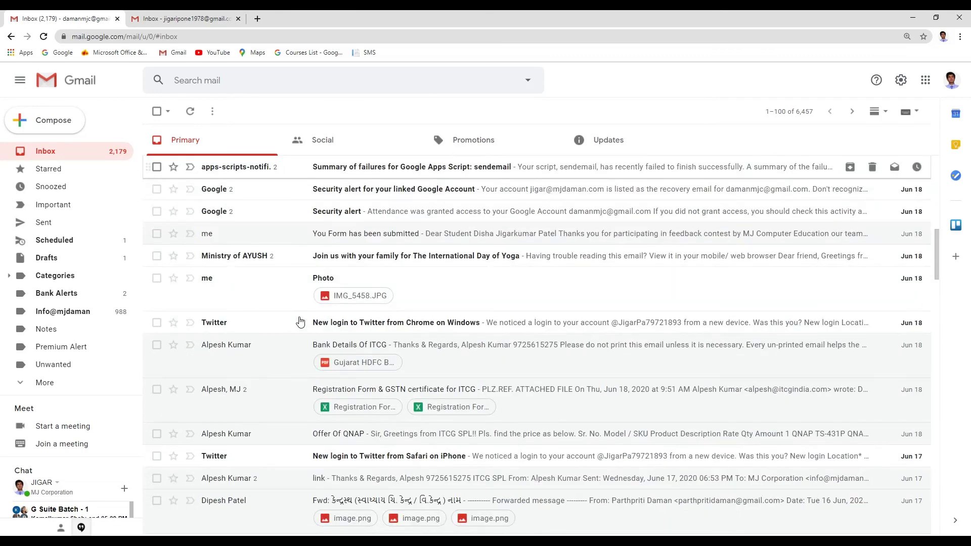
{"action": "scroll", "coordinate": [300, 322], "scroll_direction": "up", "scroll_amount": 11}
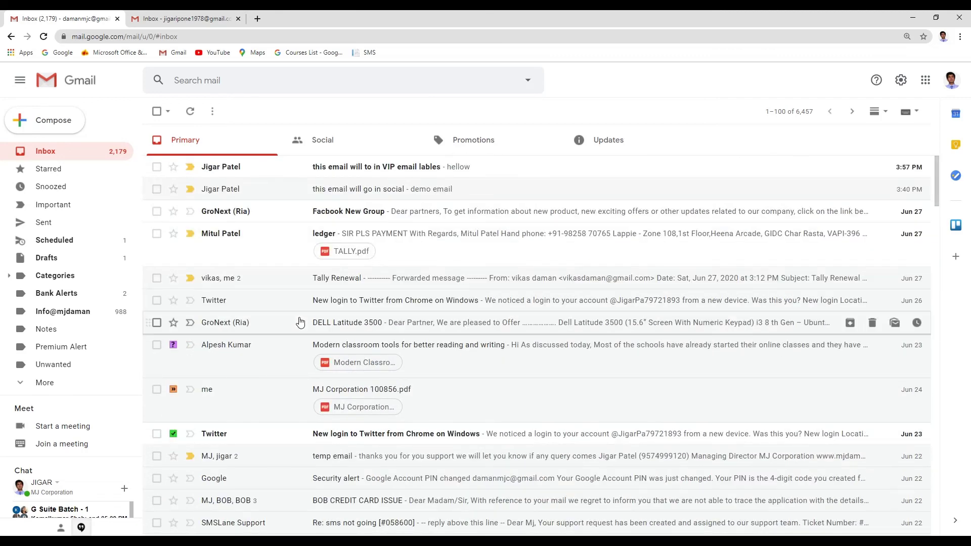
{"action": "left_click", "coordinate": [289, 82]}
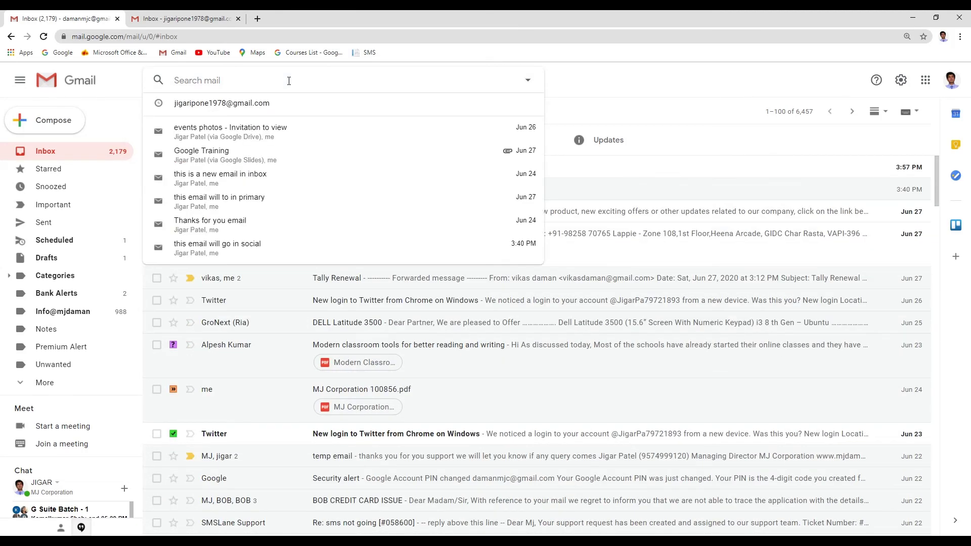
{"action": "left_click", "coordinate": [68, 209]}
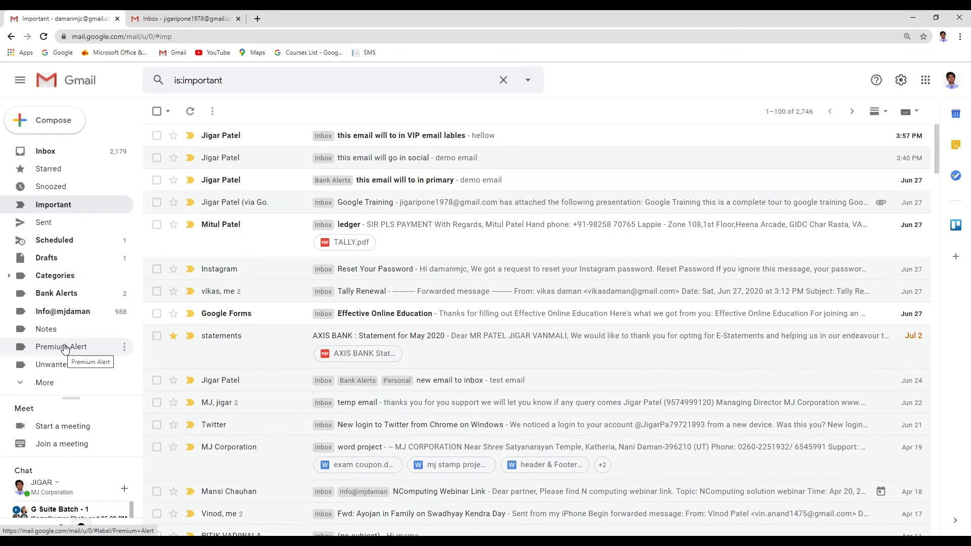
{"action": "left_click", "coordinate": [65, 349]}
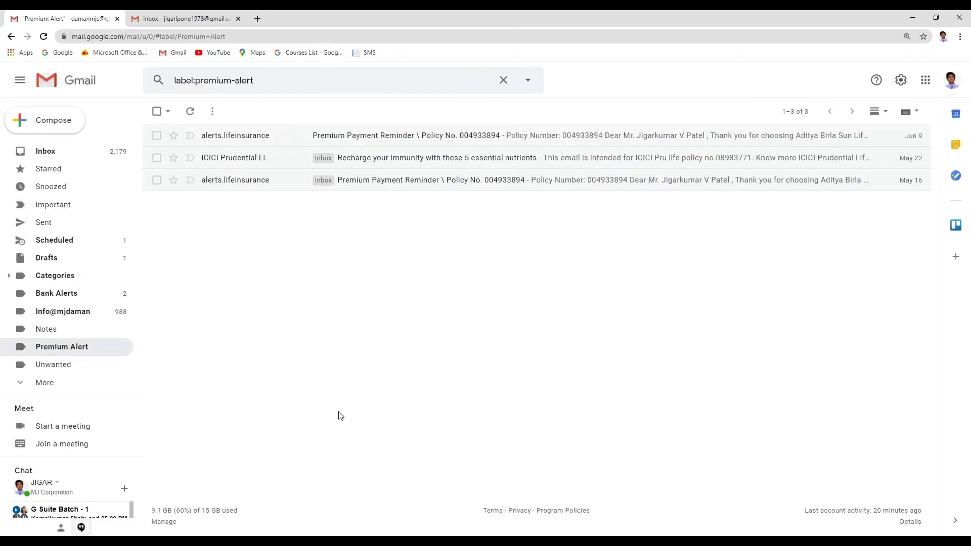